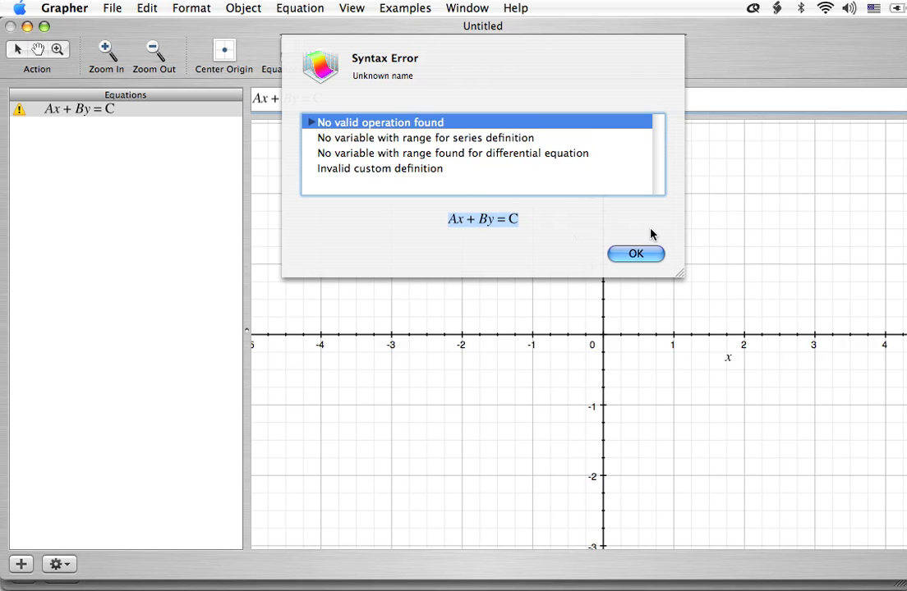
- Dismiss the syntax error and add a new equation reading (A/C)x + (B/C)y = 1, with each coefficient as a fraction
click(645, 255)
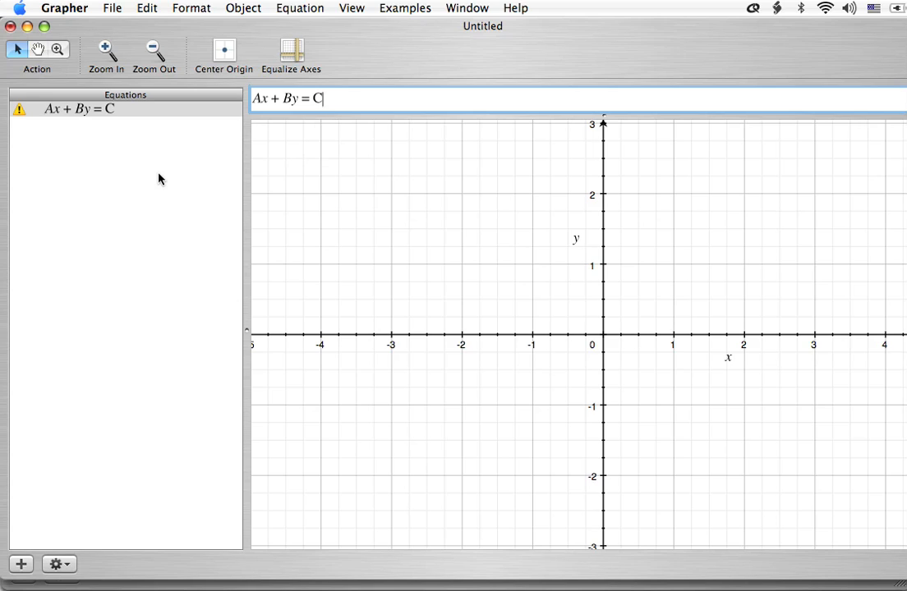
key(super+alt+n)
key(BackSpace)
key(BackSpace)
text(A)
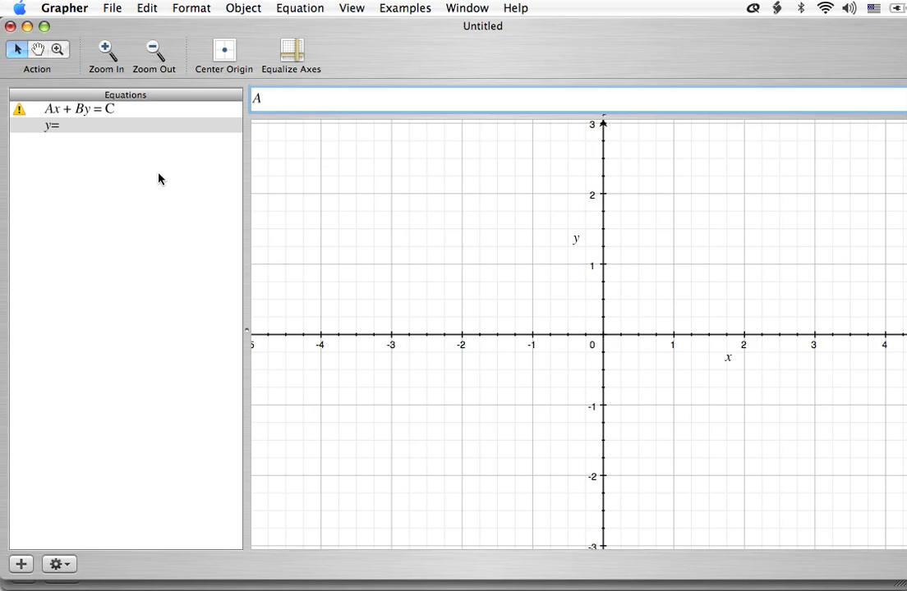
text(/C)
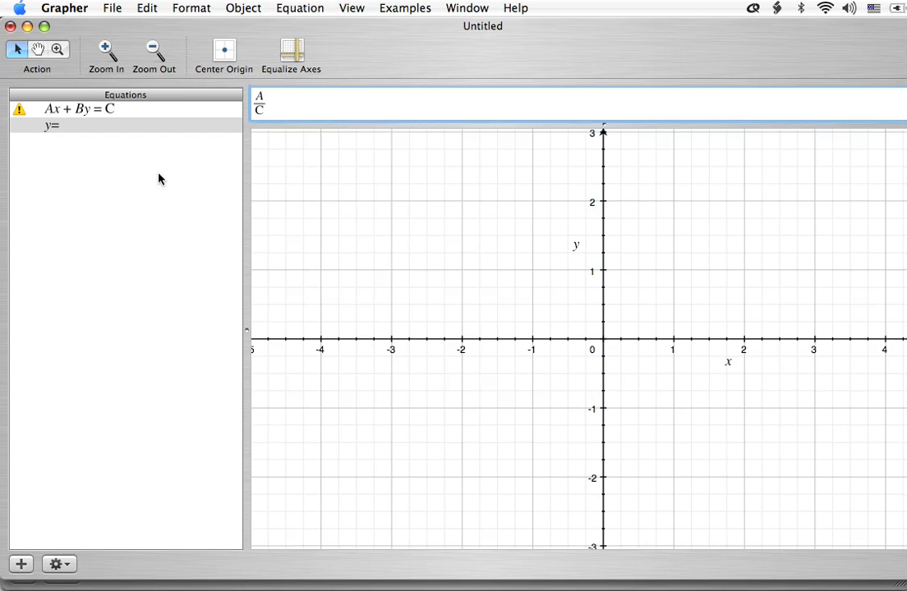
key(Up)
key(Right)
text(x + B/C)
key(Right)
text(y = 1)
key(Return)
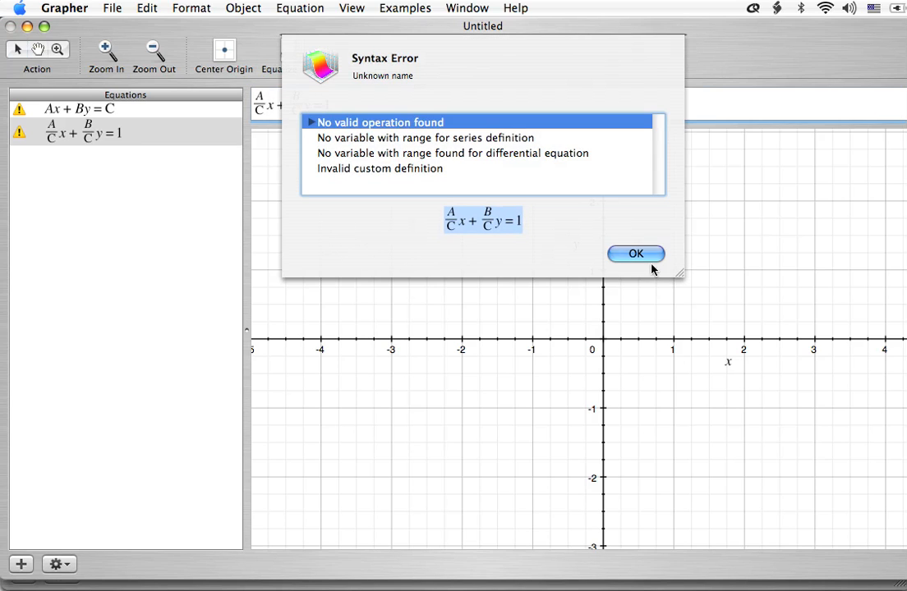
click(637, 255)
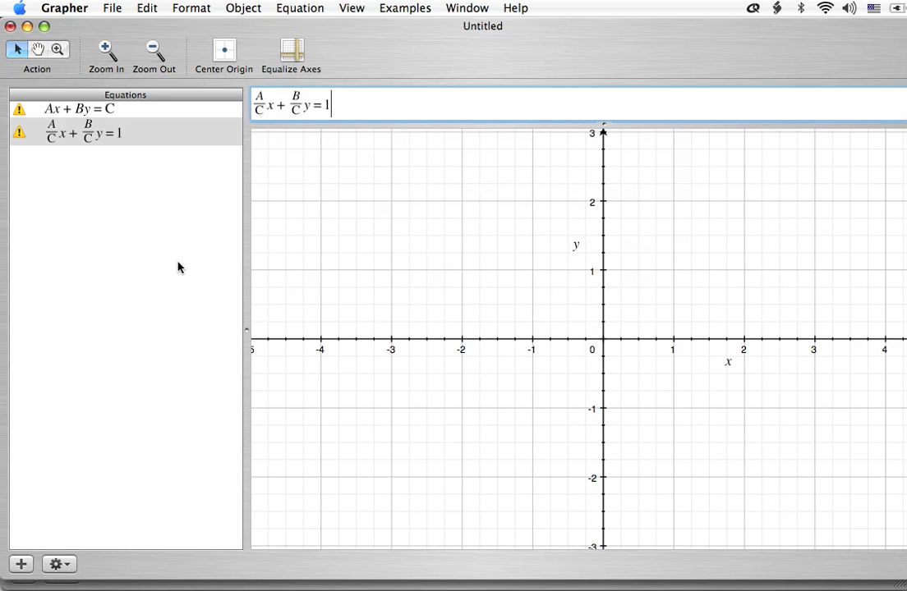
click(177, 267)
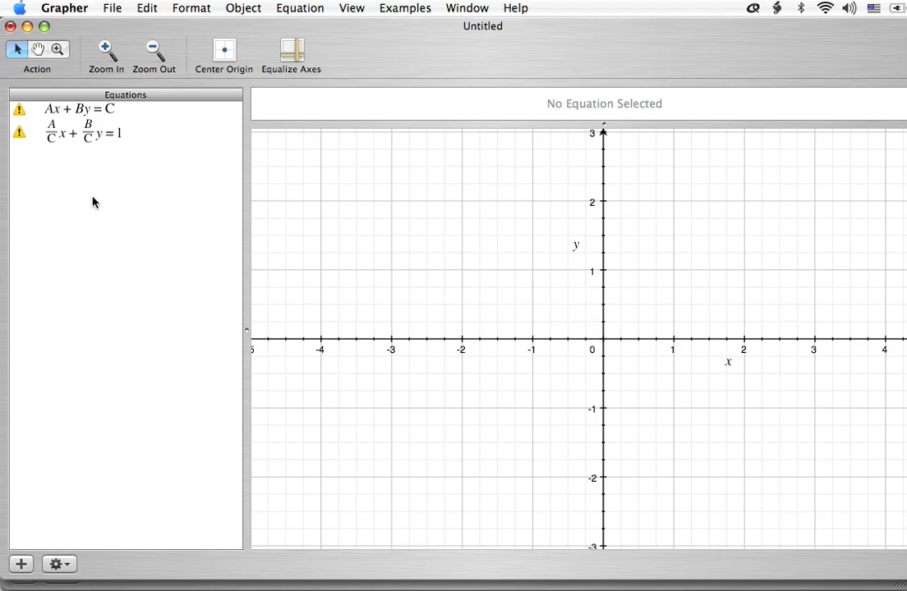
- Add another equation and enter a compound fraction with 5/2 as its numerator and 3/7 as its denominator
double_click(162, 174)
key(BackSpace)
key(BackSpace)
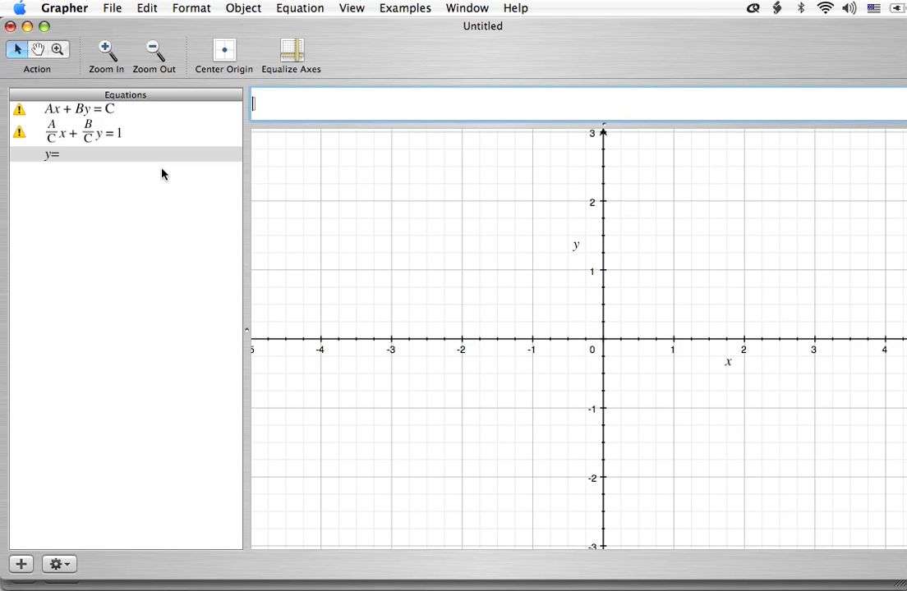
text(5/2/)
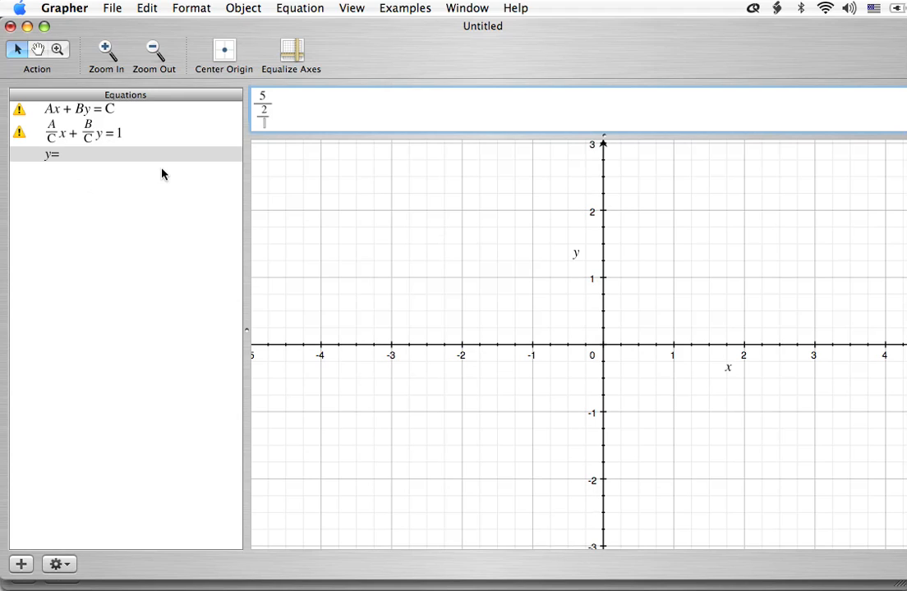
key(BackSpace)
key(BackSpace)
key(BackSpace)
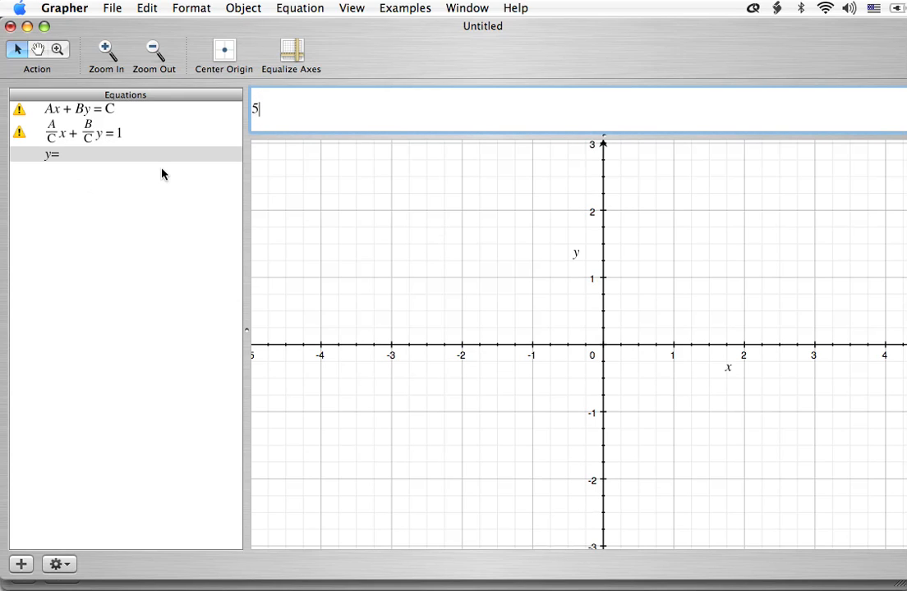
text(/3)
key(Up)
text(/2)
key(Down)
key(Right)
text(/7)
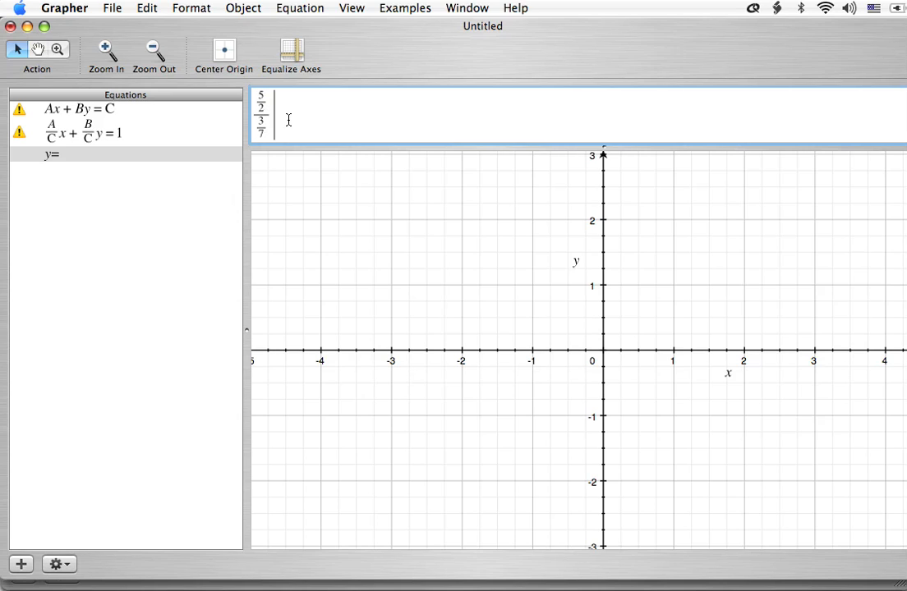
- Complete the compound-fraction example with = 5/2 7/3 = 35/6 and commit it to the equation list
text(= 5/2)
text(7/3)
key(Right)
text(= 35/6)
key(Return)
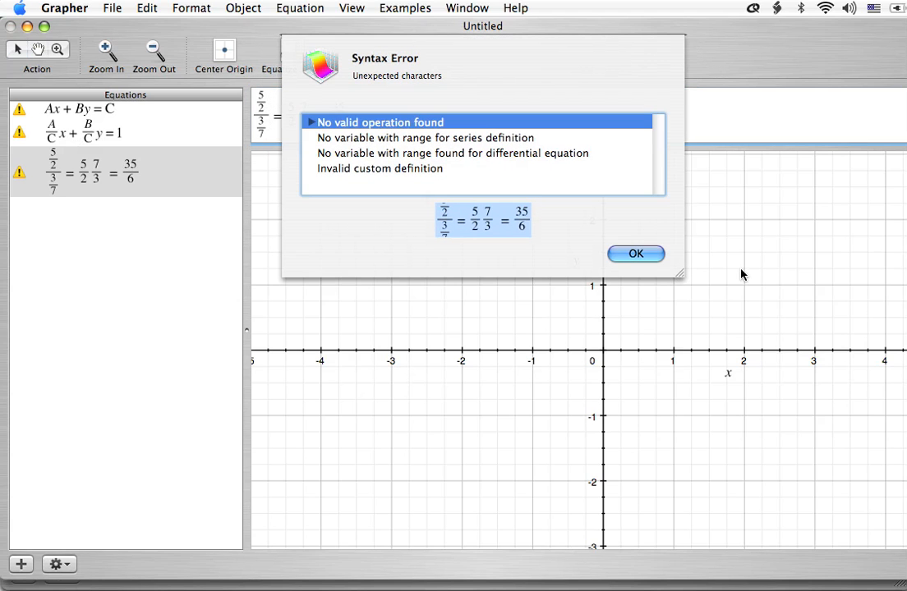
click(642, 255)
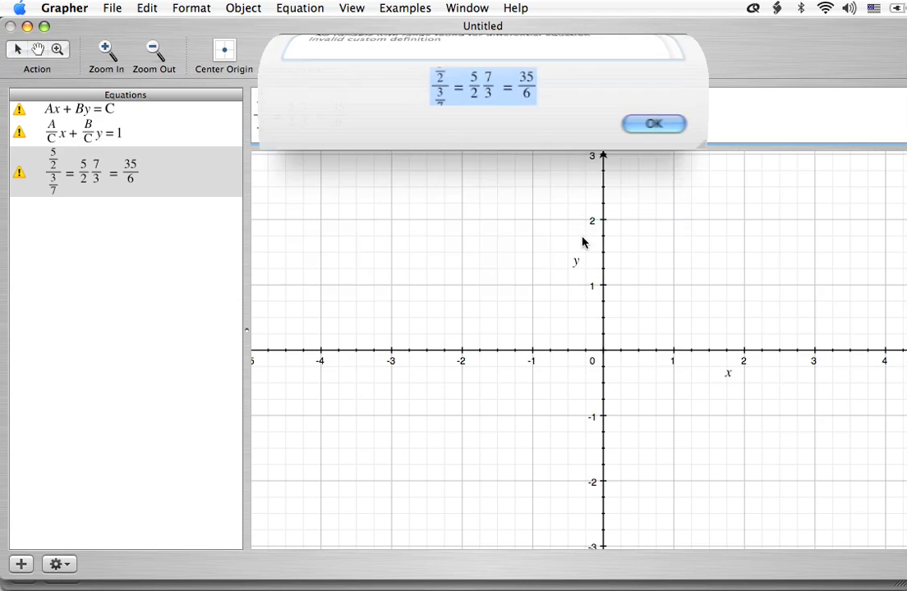
click(135, 231)
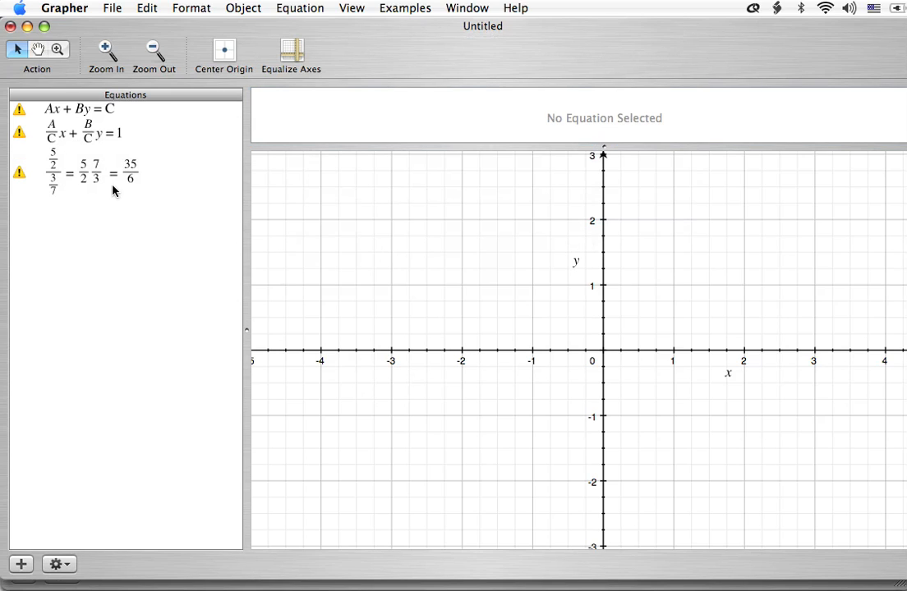
click(90, 156)
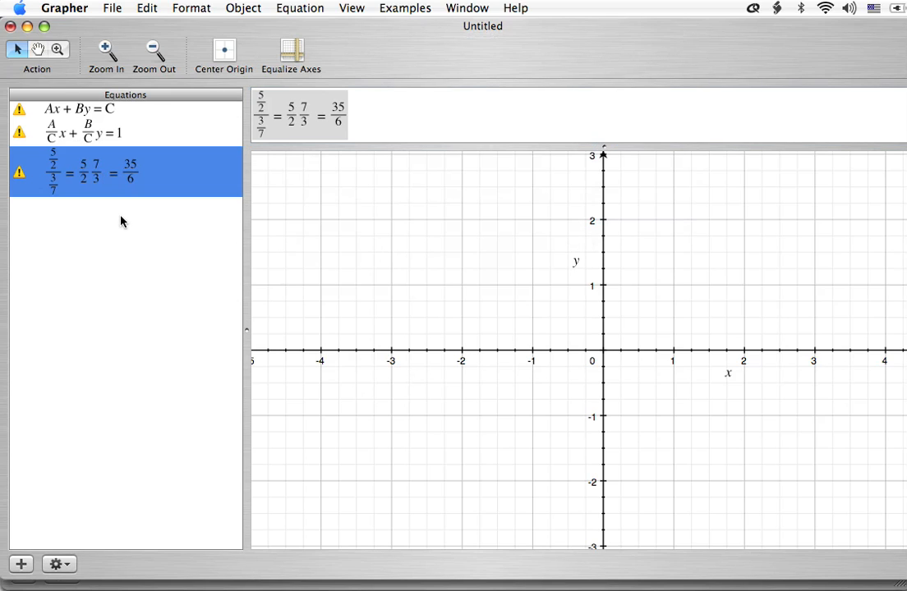
click(120, 221)
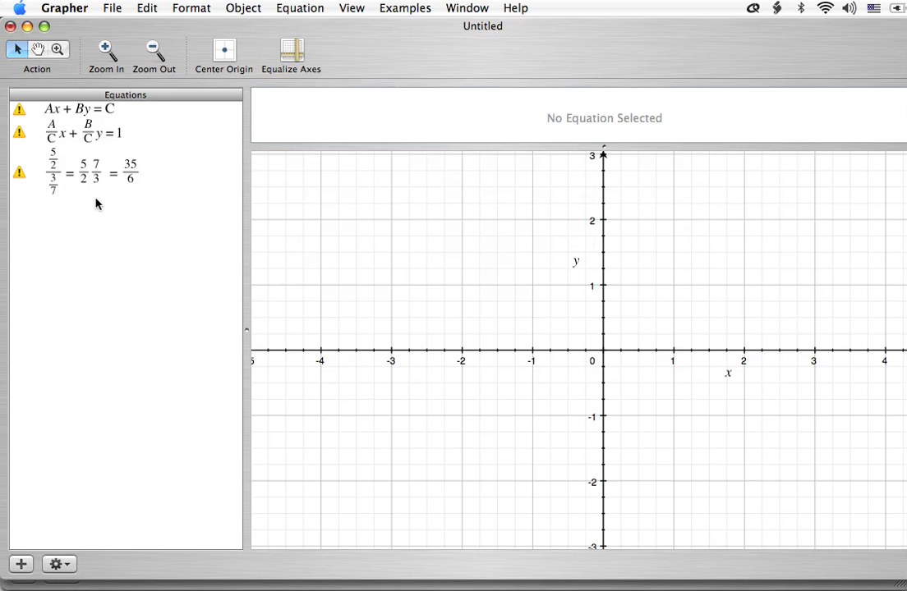
- Add a new equation setting x over 5/2 equal to x/1 over 5/2, all as stacked fractions
double_click(96, 205)
key(BackSpace)
key(BackSpace)
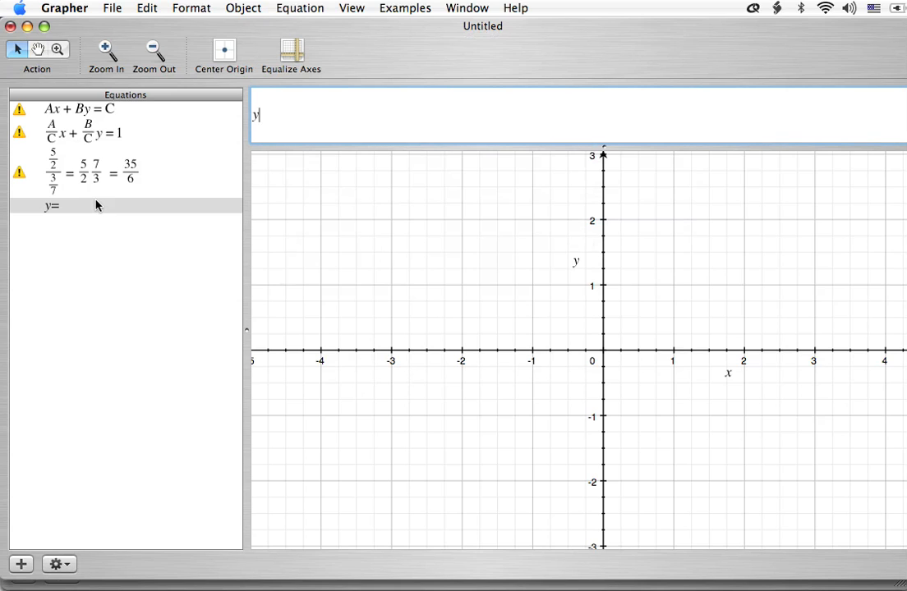
text(x/5/2)
key(Right)
key(Right)
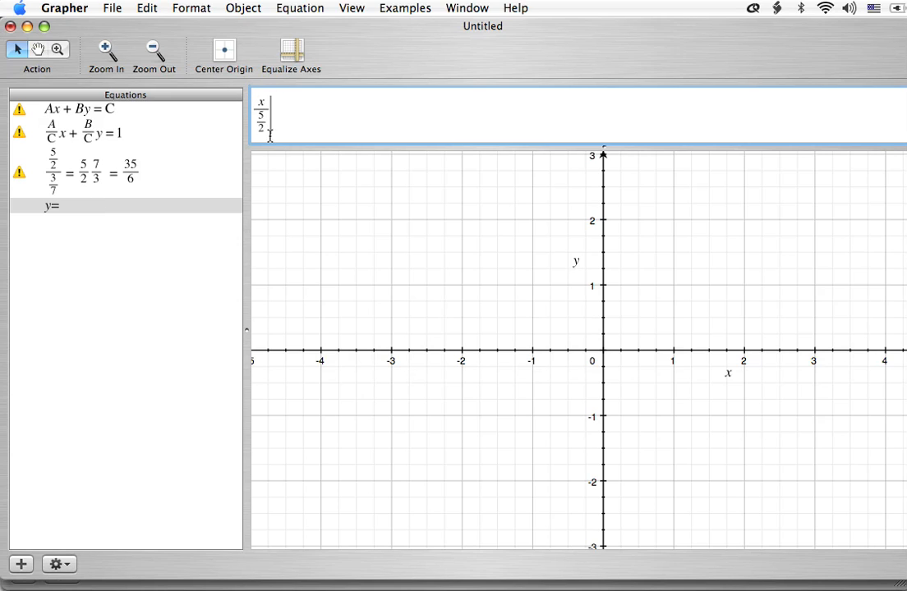
text(=)
text(3)
key(BackSpace)
text(x/5/2 = x)
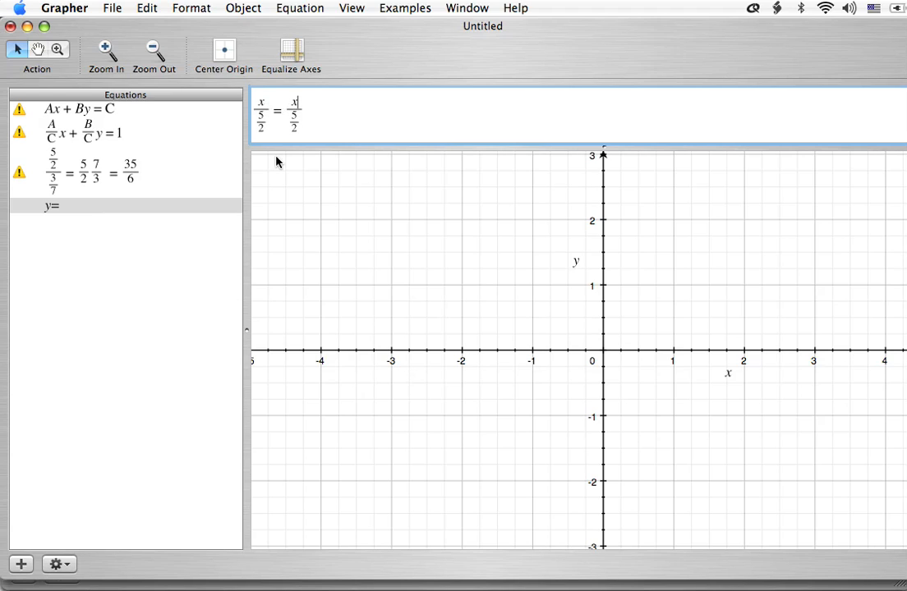
text(/)
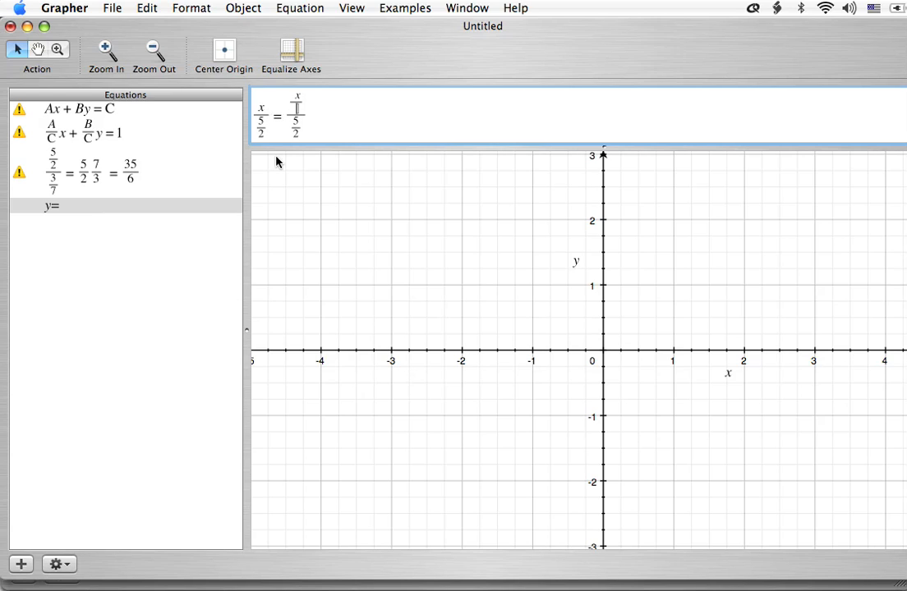
text(1)
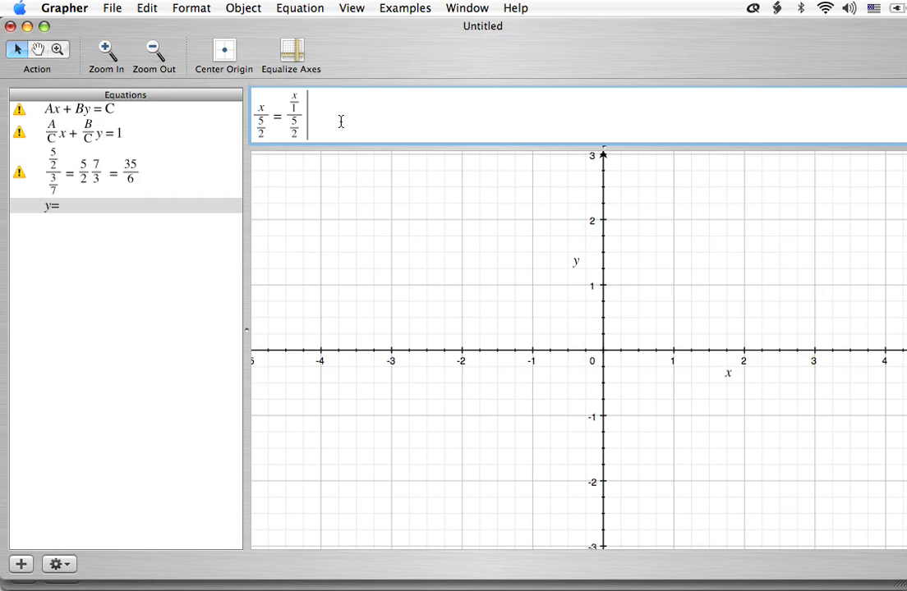
- Extend the x over 5/2 equation with = x/1 followed by the fraction 2/5
text(=2)
key(BackSpace)
text(x/1)
key(Right)
text(2/)
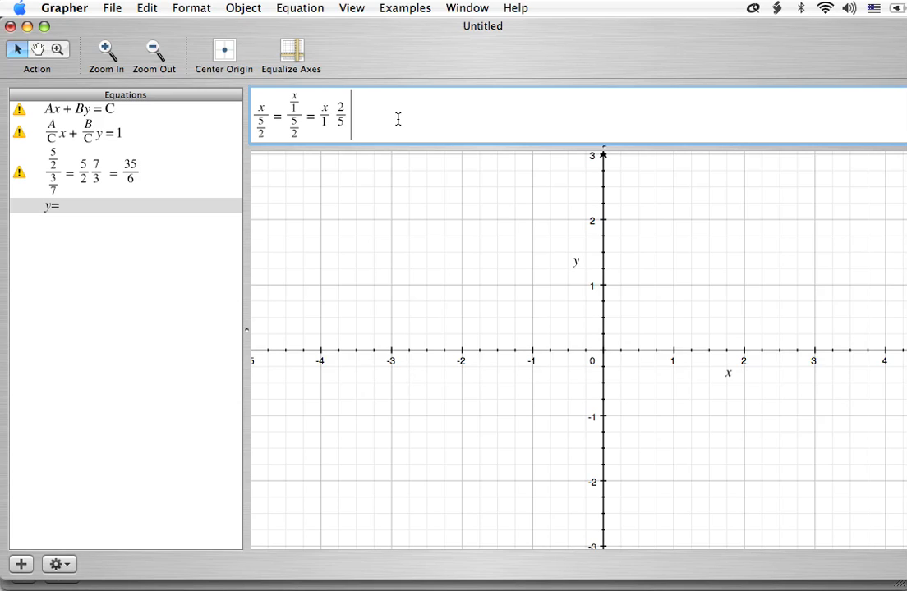
- Finish the x over 5/2 equation with = 2x/5, commit it and clear the equation selection
text(=)
text(2/)
text(x/5)
drag(365, 121, 373, 123)
click(372, 122)
double_click(370, 122)
click(372, 122)
key(Return)
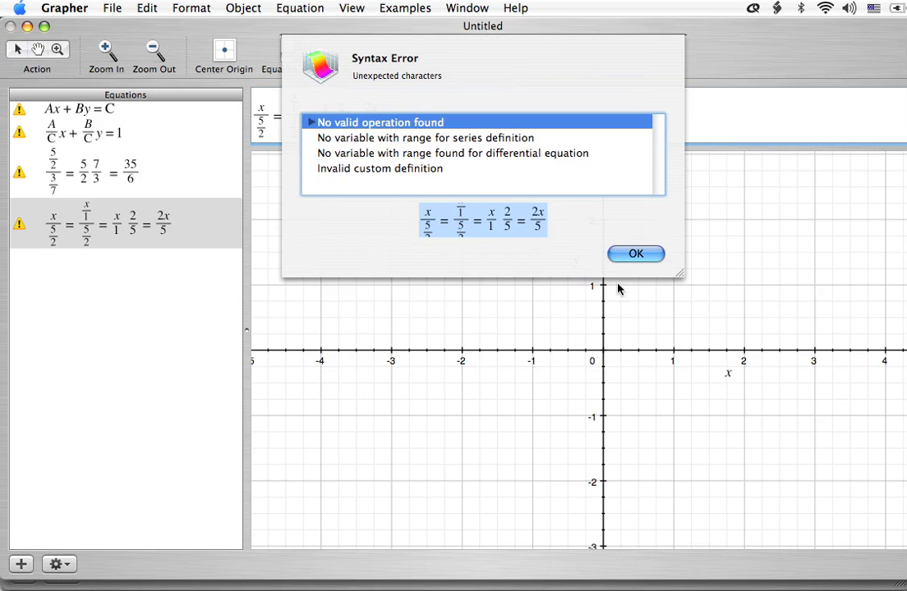
click(637, 253)
click(175, 309)
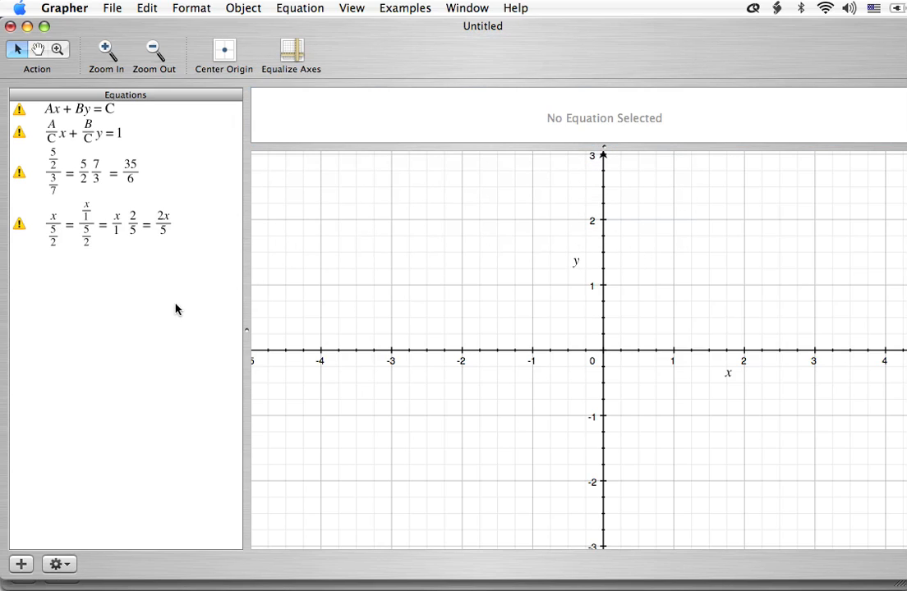
- Copy the equation (A/C)x + (B/C)y = 1 into a new equation at the end of the list
click(82, 137)
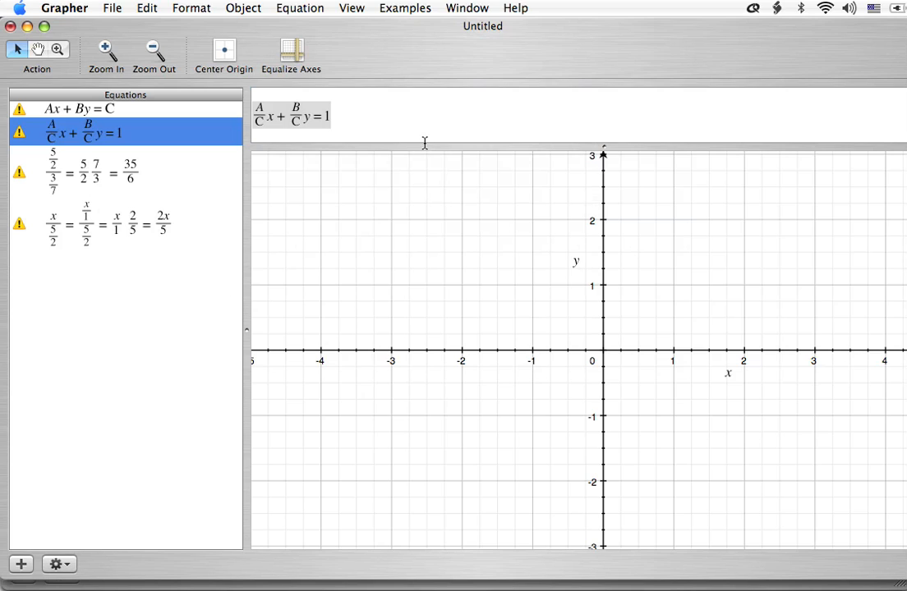
click(329, 102)
key(super+c)
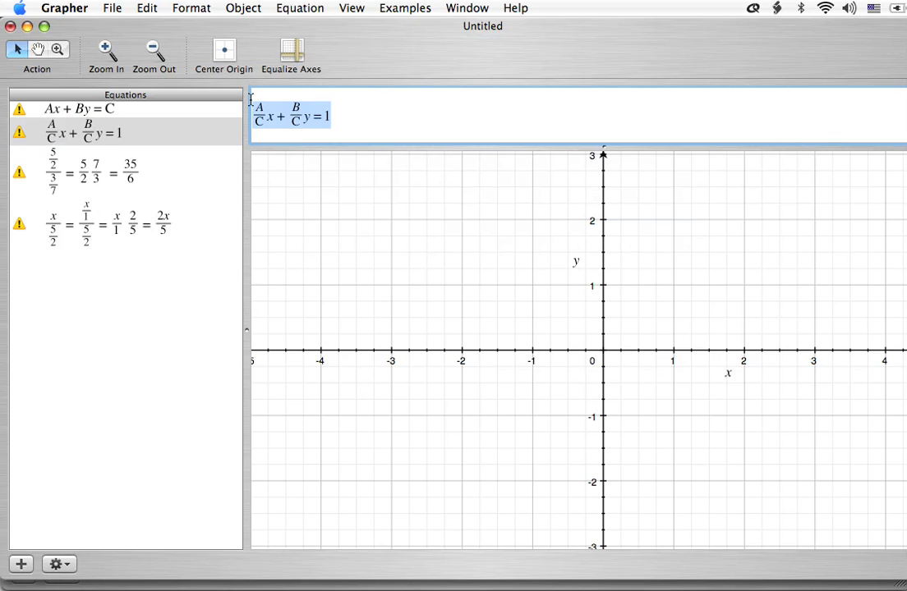
key(alt+super+n)
key(BackSpace)
key(BackSpace)
key(super+v)
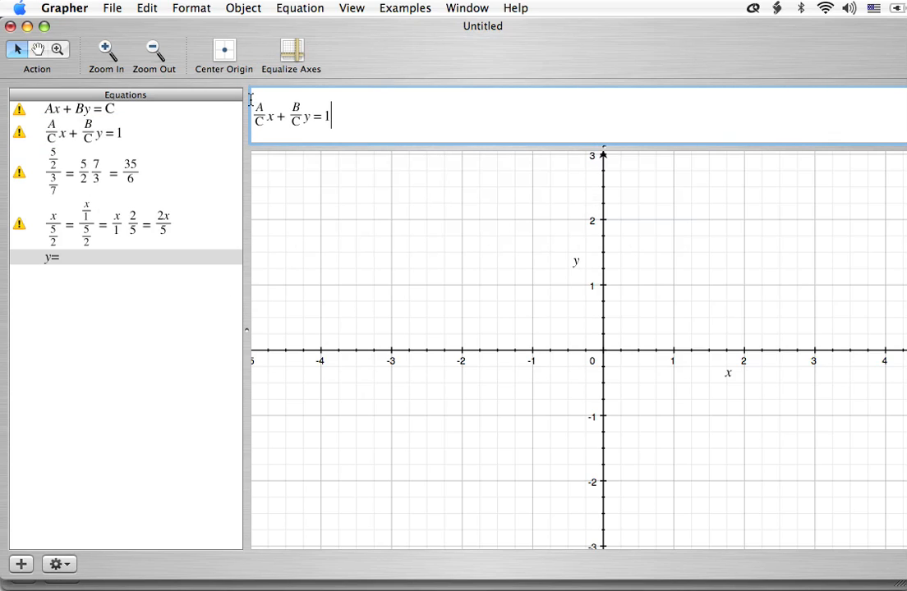
- Move x into the numerator of the first fraction in the copied equation, making it Ax/C
click(271, 117)
key(BackSpace)
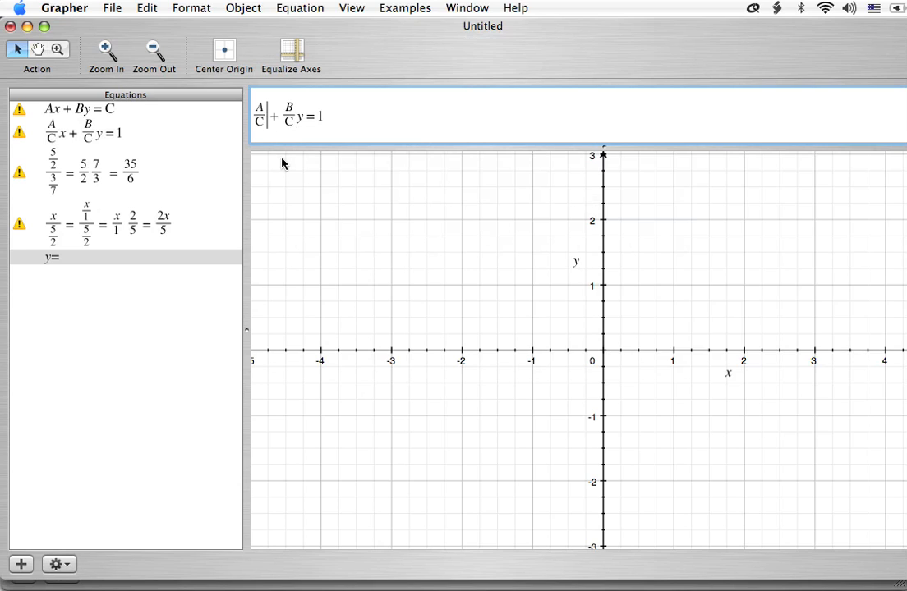
key(Left)
text(x)
- Move y into the second fraction's numerator, making it By/C, and commit the equation Ax/C + By/C = 1
key(Right)
key(Right)
key(Right)
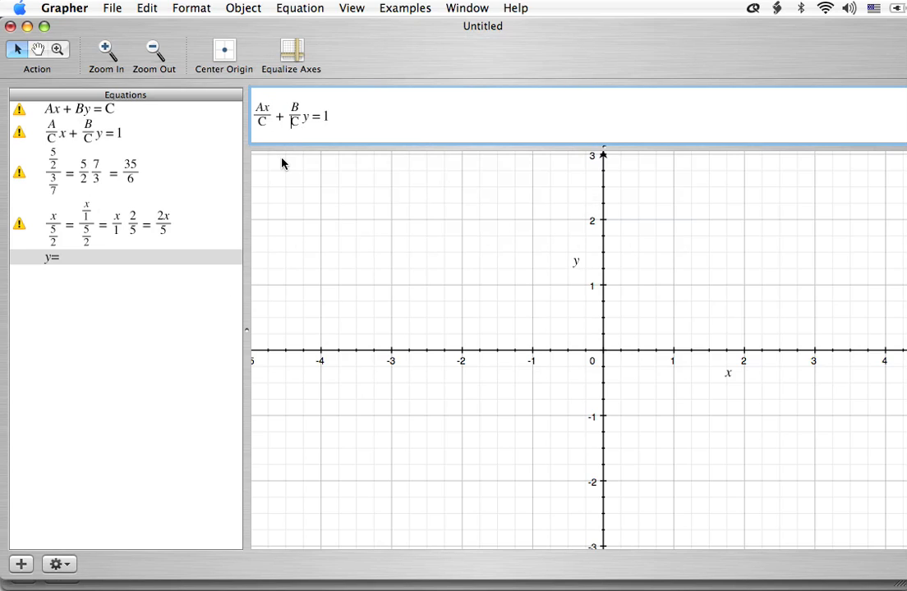
key(Delete)
key(Right)
key(Right)
text(y)
key(Return)
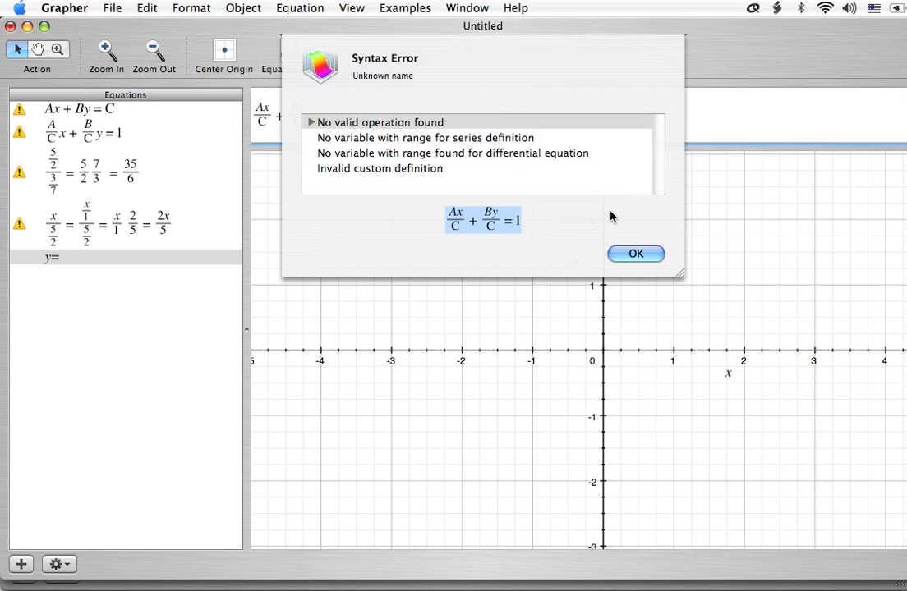
click(641, 256)
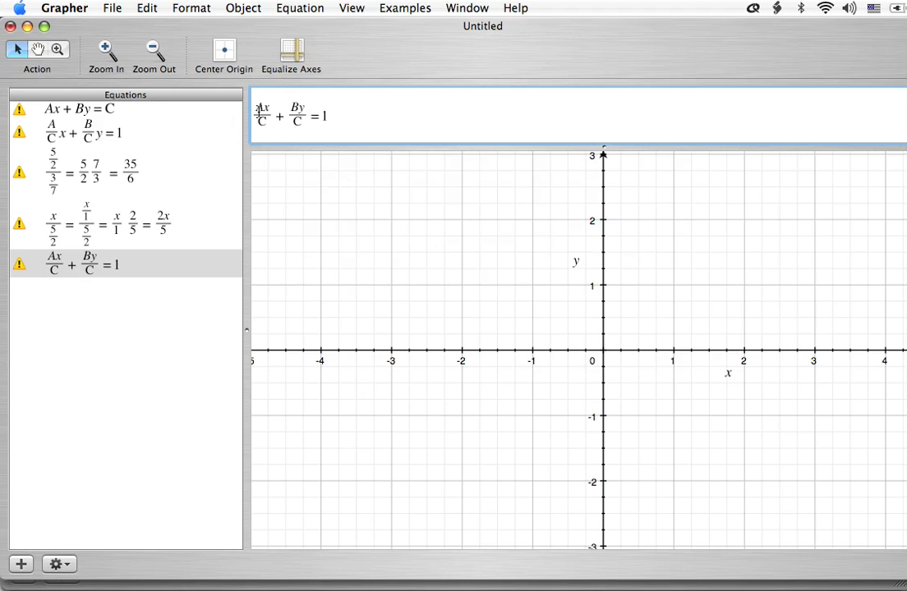
- Copy the equation Ax/C + By/C = 1 into a new equation at the end of the list
click(141, 259)
click(357, 117)
drag(357, 117, 245, 98)
key(super+c)
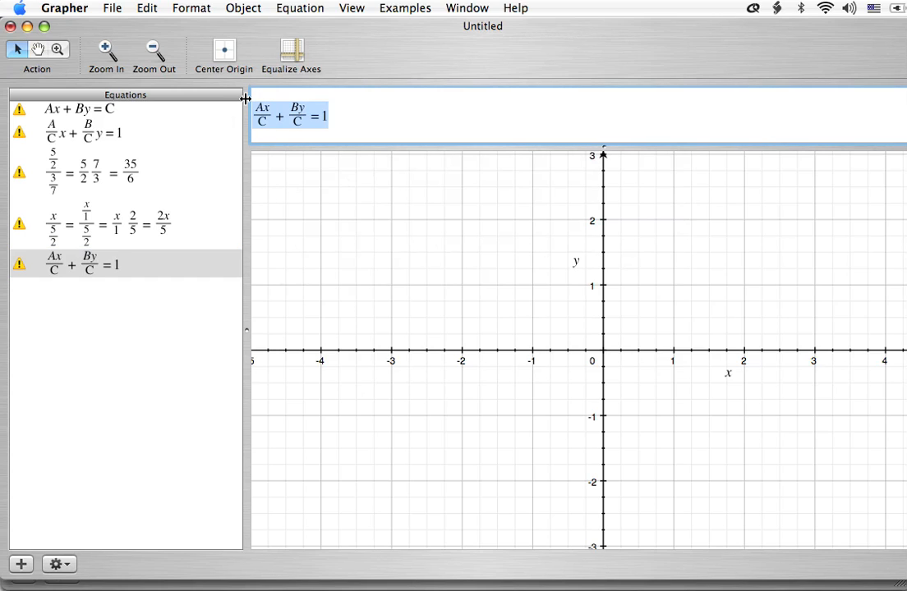
key(super+n)
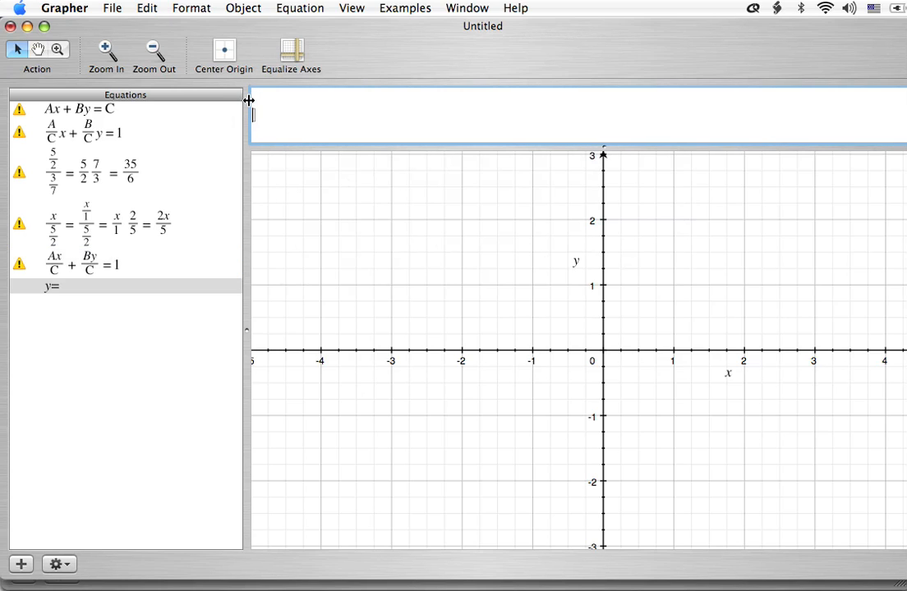
key(super+v)
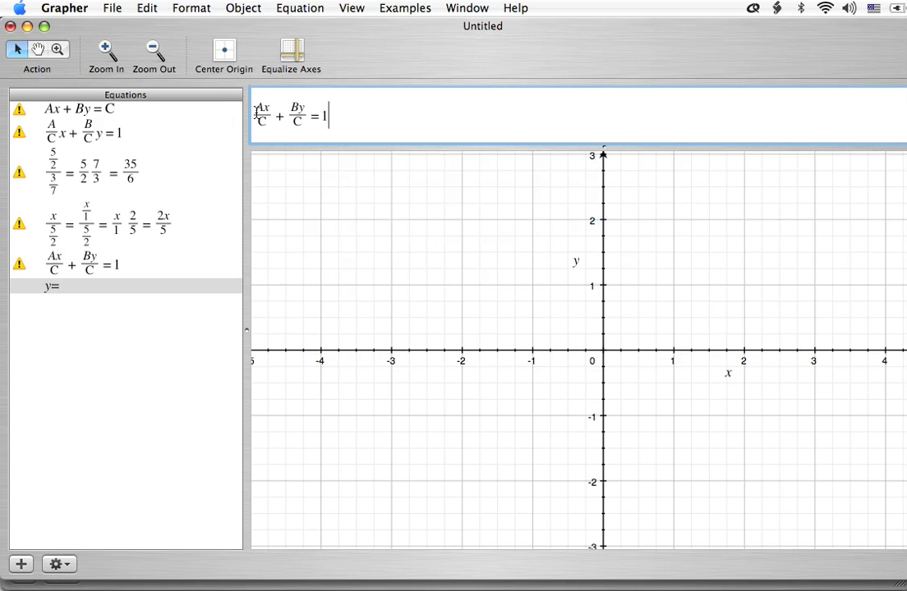
- Rewrite the first fraction of the copied equation as the compound fraction x over C/A
click(262, 109)
key(BackSpace)
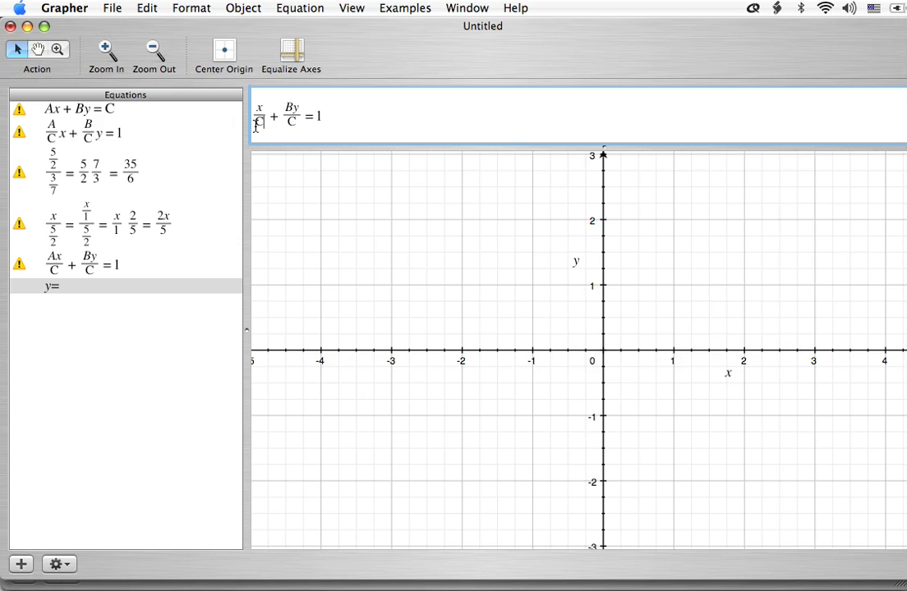
text(/5)
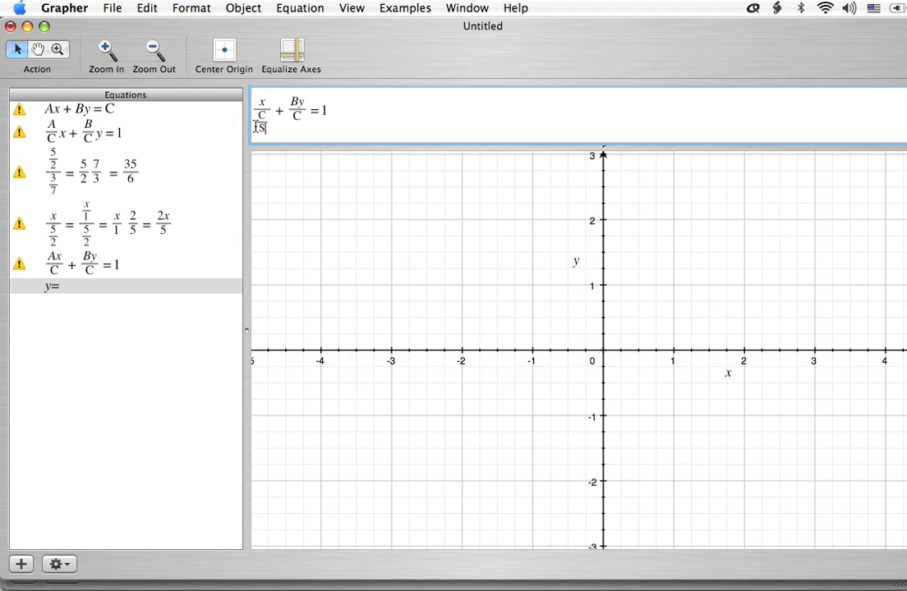
key(BackSpace)
text(A)
- Rewrite the second fraction as y over C/B and commit the equation x/(C/A) + y/(C/B) = 1
click(297, 101)
key(BackSpace)
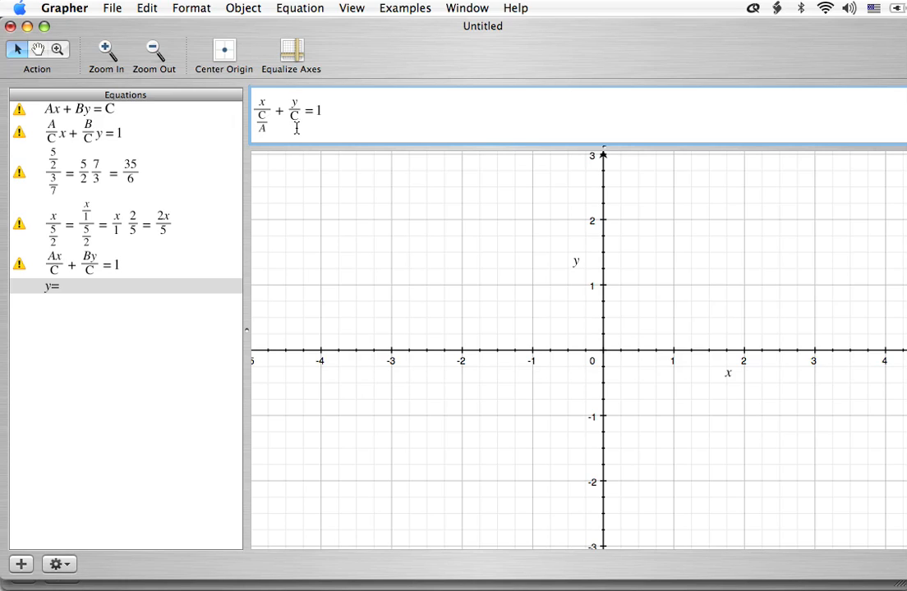
click(296, 127)
text(/B)
key(Return)
click(634, 252)
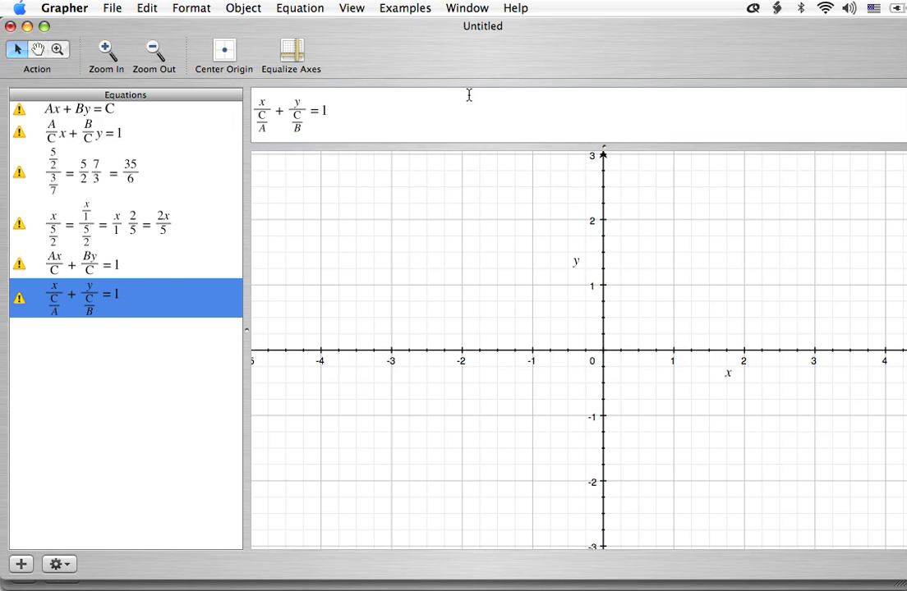
- Copy the equation x/(C/A) + y/(C/B) = 1 into a new equation at the end of the list
click(363, 110)
drag(363, 111, 251, 87)
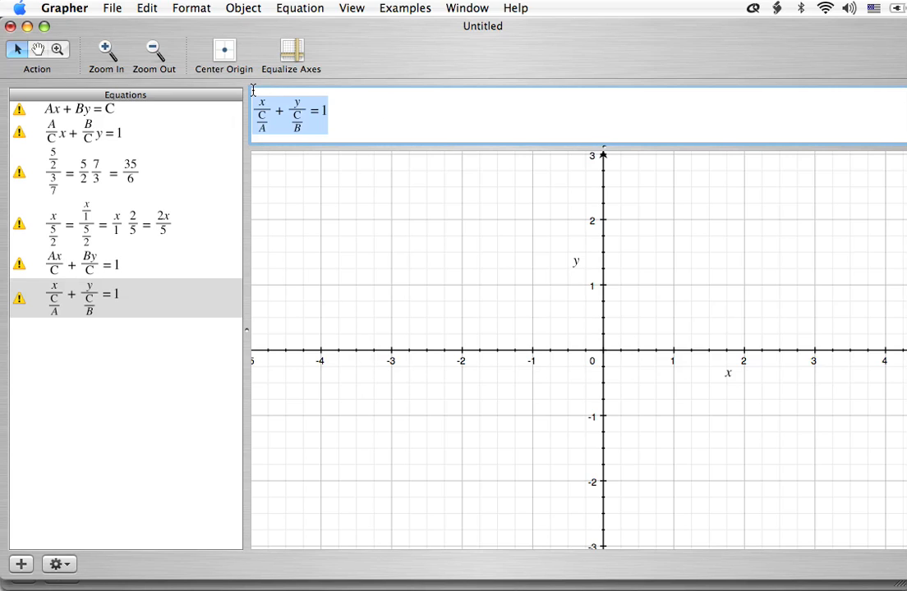
key(alt+super+n)
key(BackSpace)
text(x/C/A + y/C/B = 1)
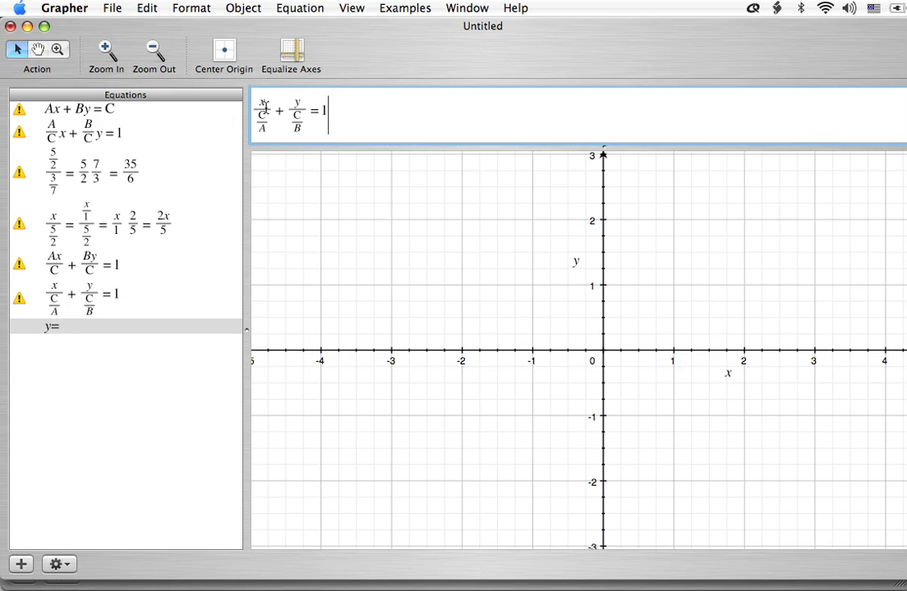
- Replace the C/A denominator under x with a in the copied equation
click(267, 124)
key(Up)
double_click(267, 124)
text(a)
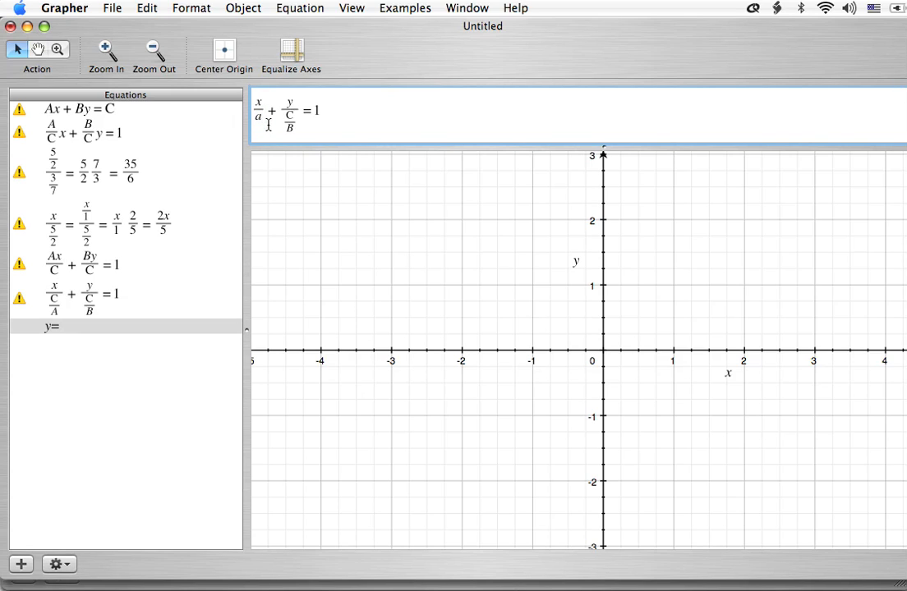
- Replace the C/B denominator under y with b and commit the equation x/a + y/b = 1
key(Right)
key(Right)
key(Right)
key(Right)
key(shift+Right)
text(b)
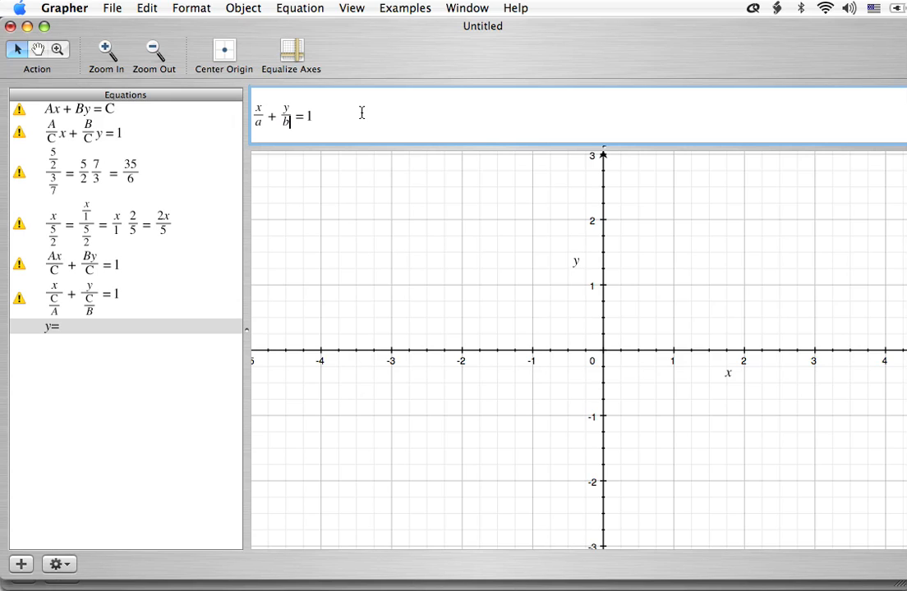
key(Return)
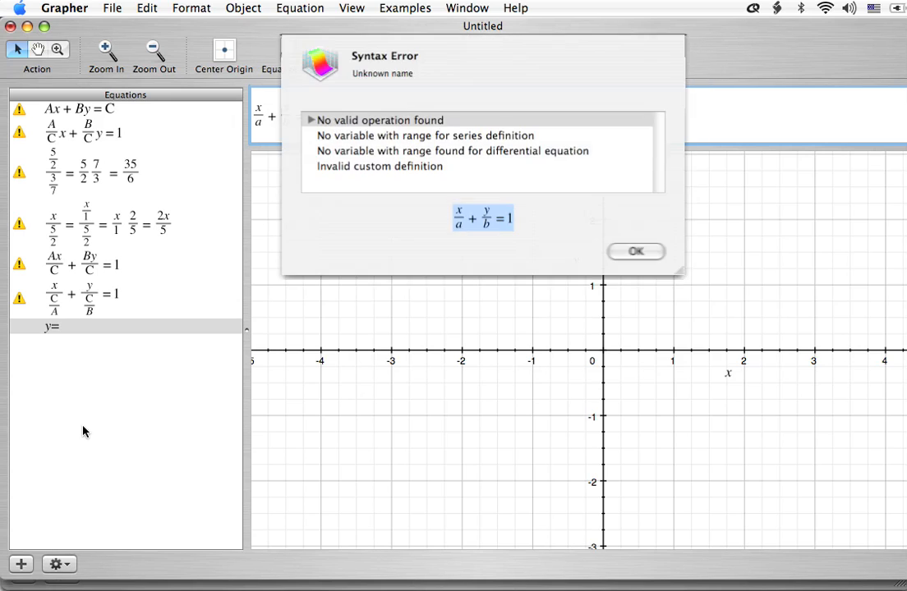
click(652, 255)
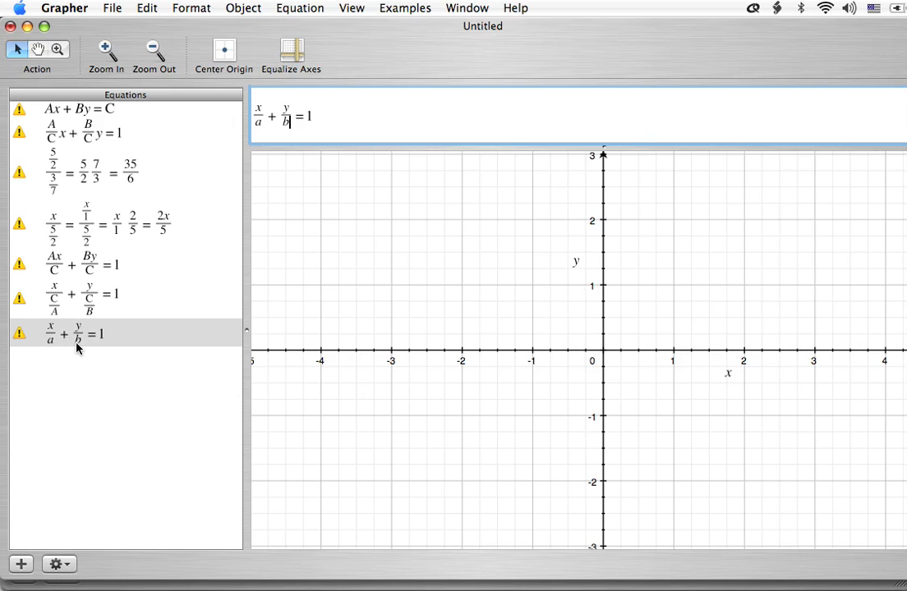
- Delete every equation in the list except x/a + y/b = 1
click(76, 112)
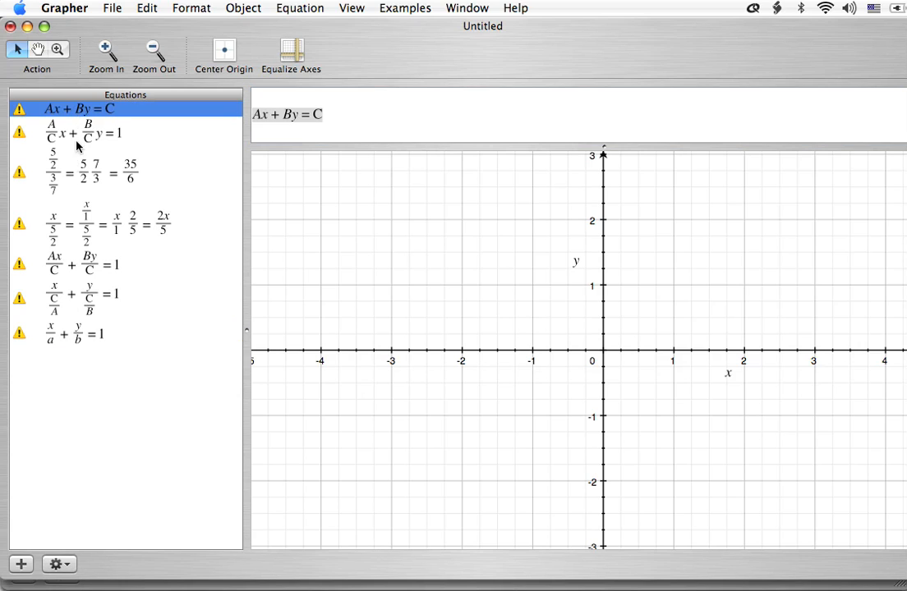
shift+click(80, 304)
key(Delete)
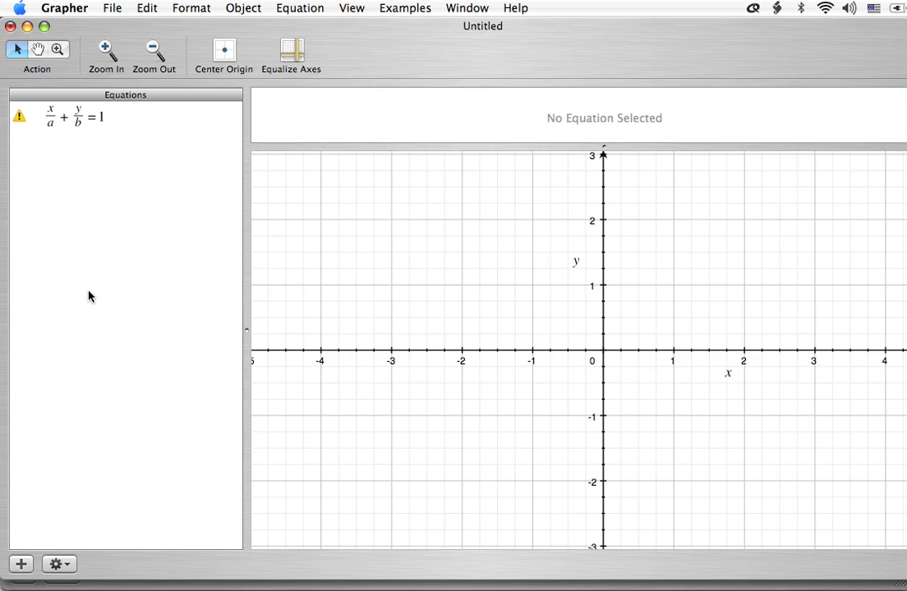
- Add a new equation defining the parameter a = 1
key(super+alt+n)
key(BackSpace)
key(BackSpace)
text(a )
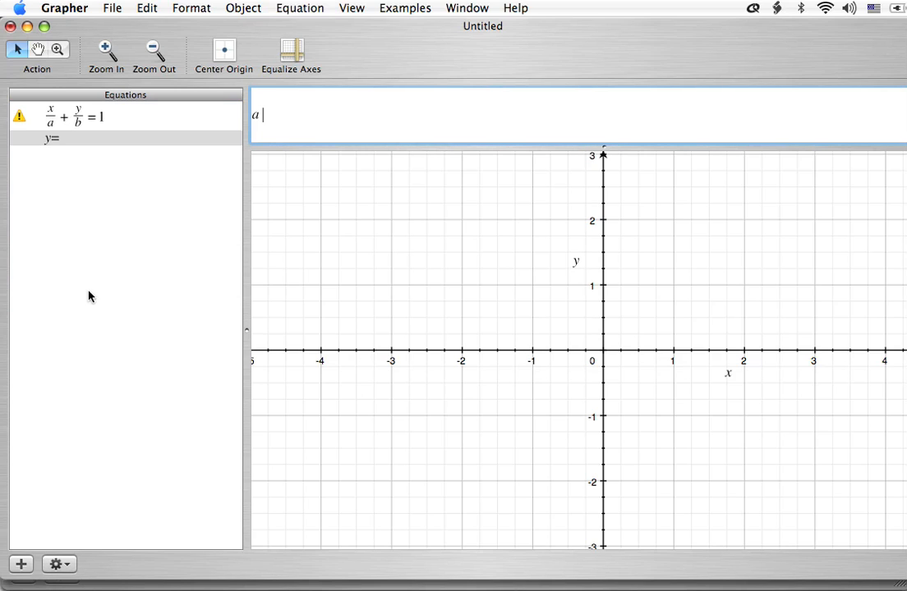
text(= 1)
- Add another equation defining the parameter b = 1
key(super+alt+n)
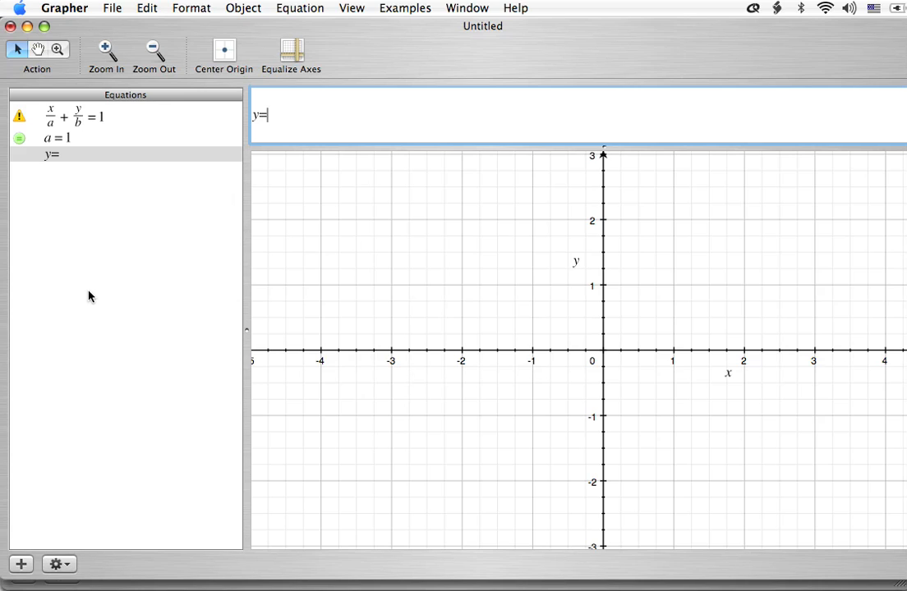
key(BackSpace)
key(BackSpace)
text(b = 1)
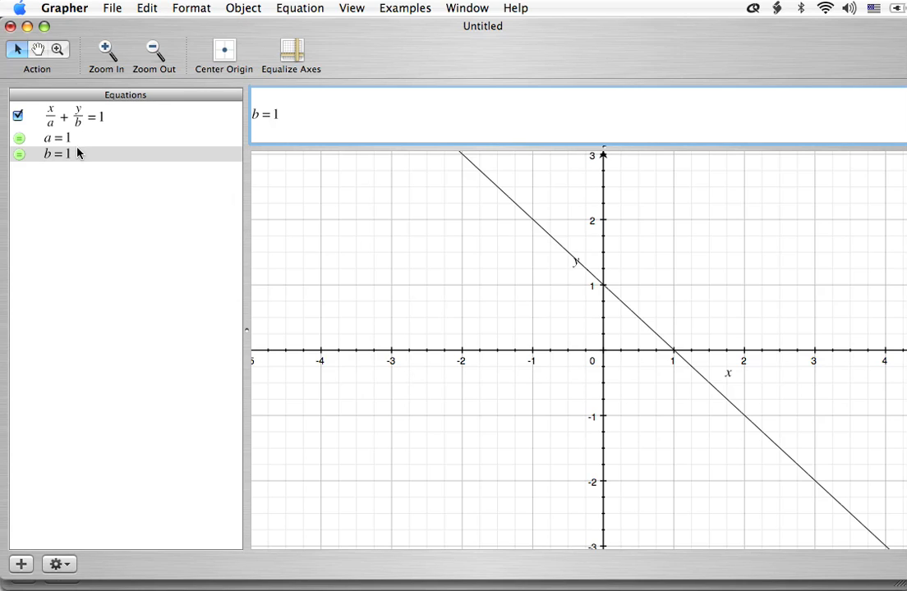
- Move the equation x/a + y/b = 1 below the definitions of a and b in the list
drag(76, 126, 75, 169)
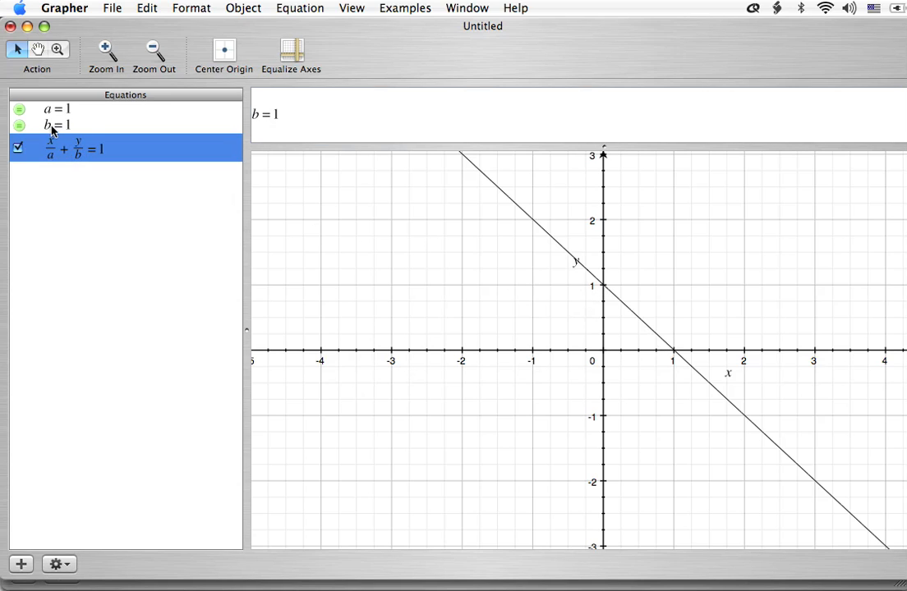
click(86, 172)
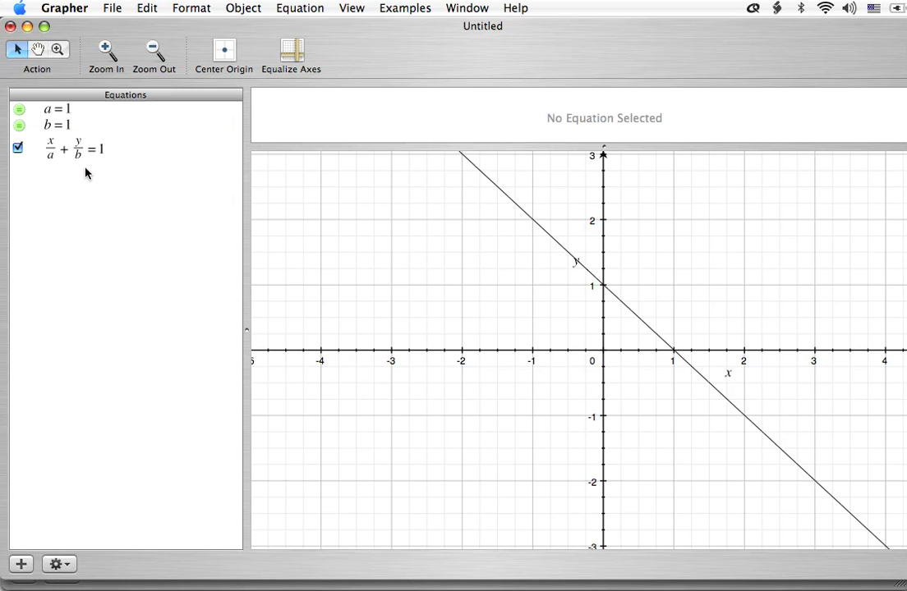
click(66, 114)
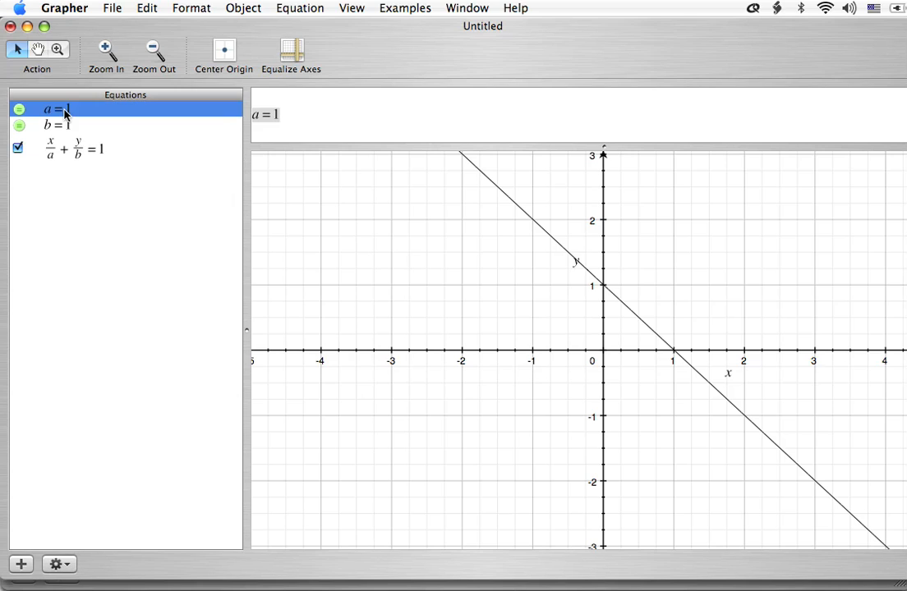
- Change the line color of the x/a + y/b = 1 graph to bright green
click(117, 146)
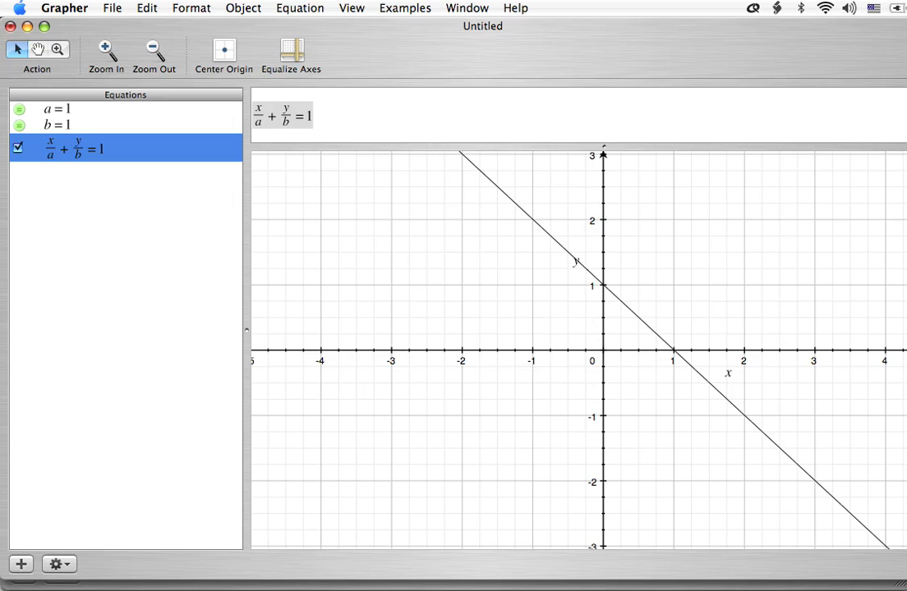
mouse_move(906, 572)
mouse_down()
mouse_move(889, 571)
mouse_move(903, 582)
mouse_up()
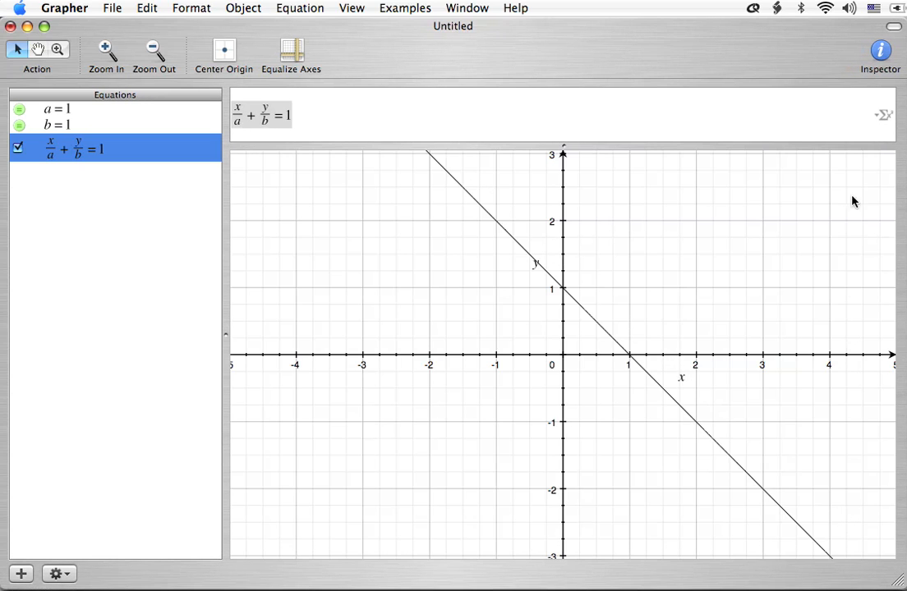
click(880, 51)
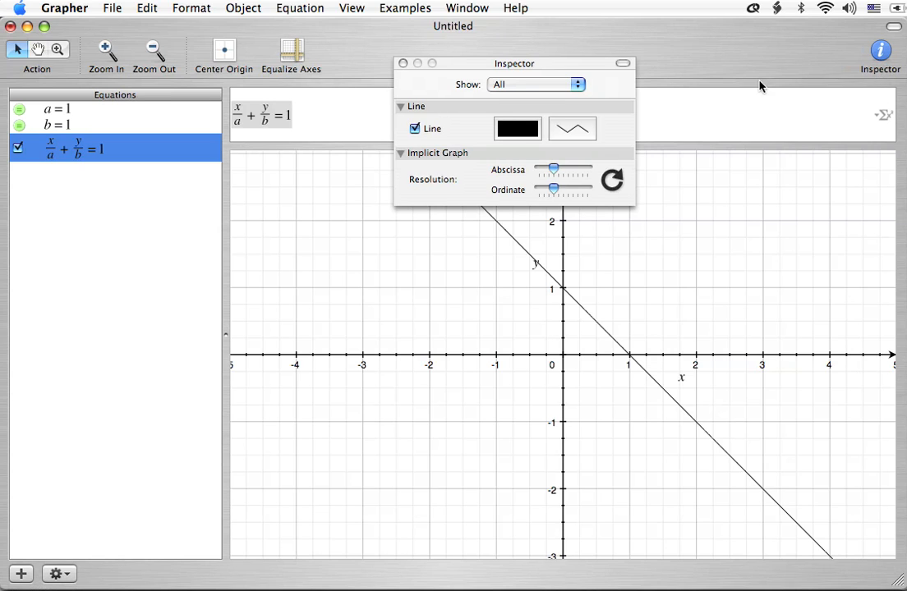
click(508, 129)
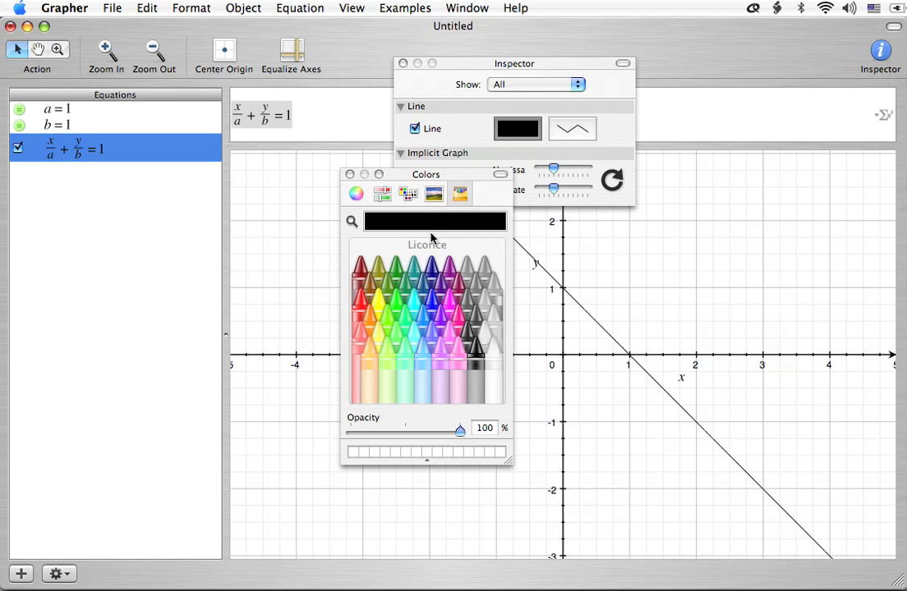
click(361, 297)
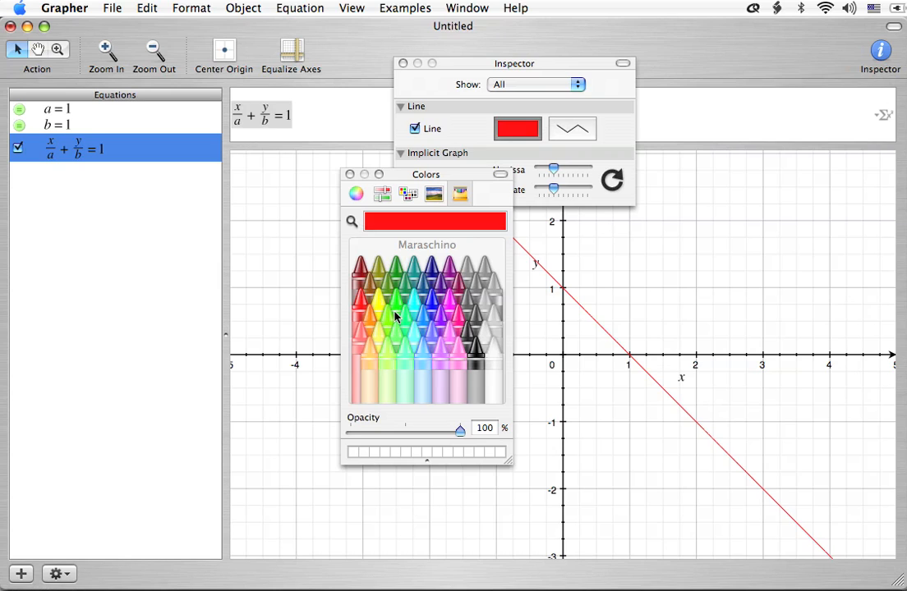
click(397, 321)
click(350, 175)
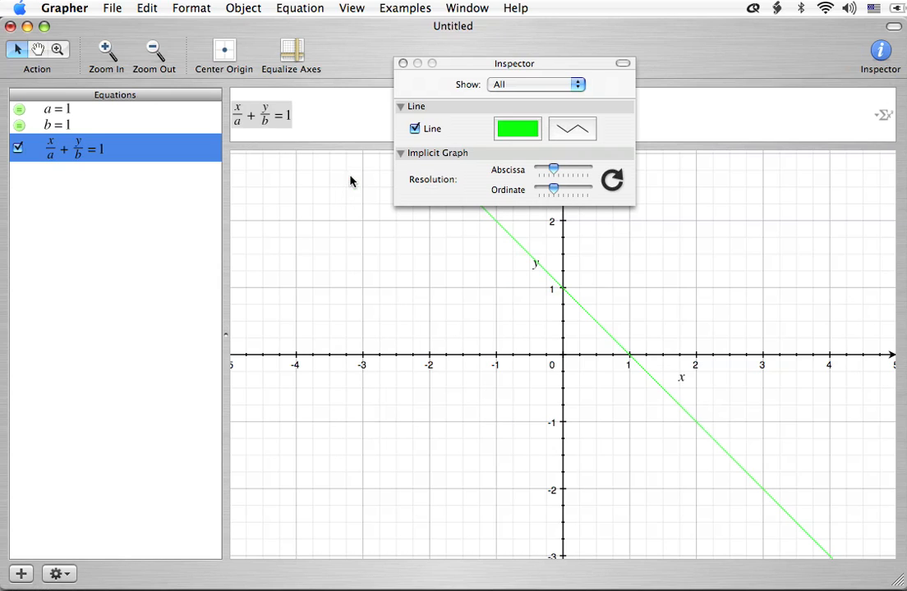
click(403, 64)
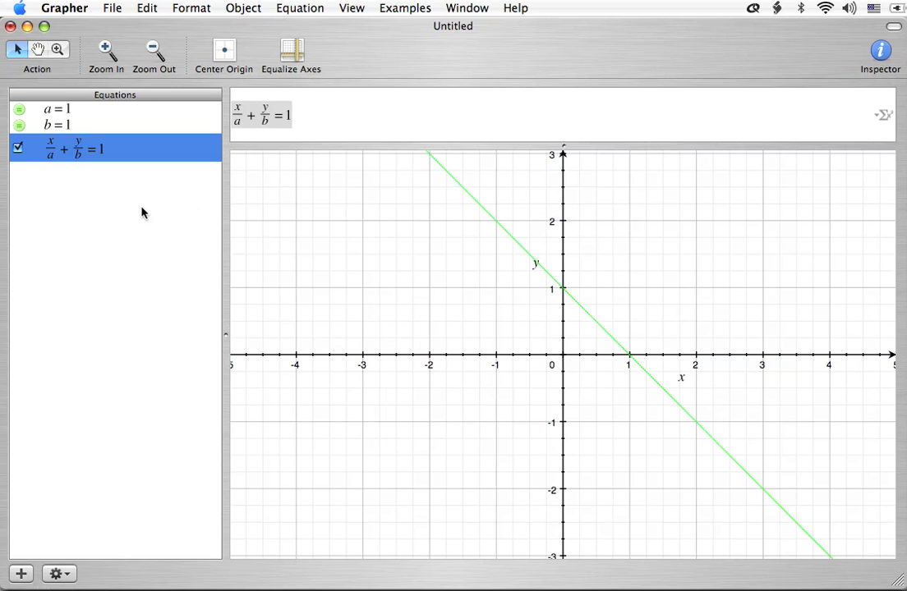
- Turn the definition a = 1 into an animated parameter
click(115, 196)
click(60, 102)
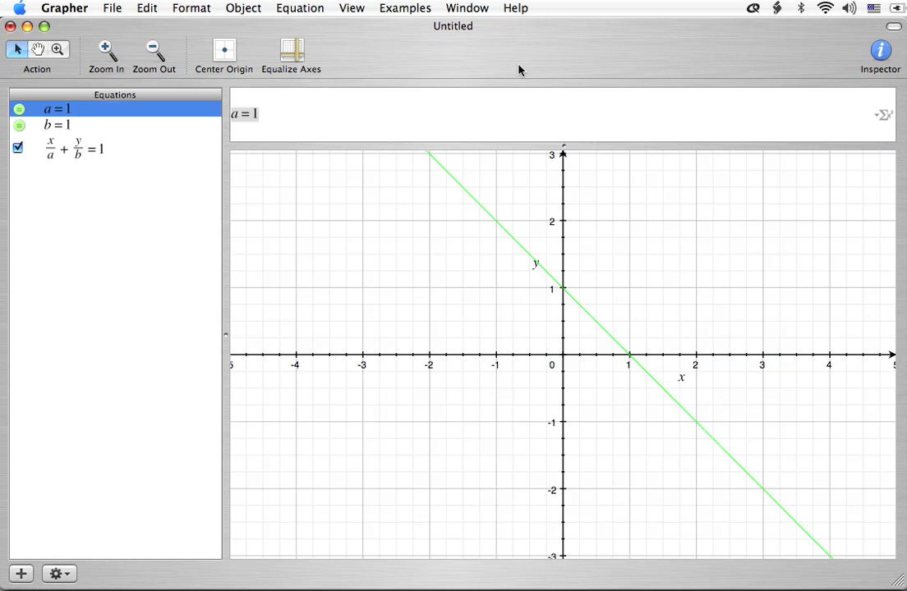
click(275, 7)
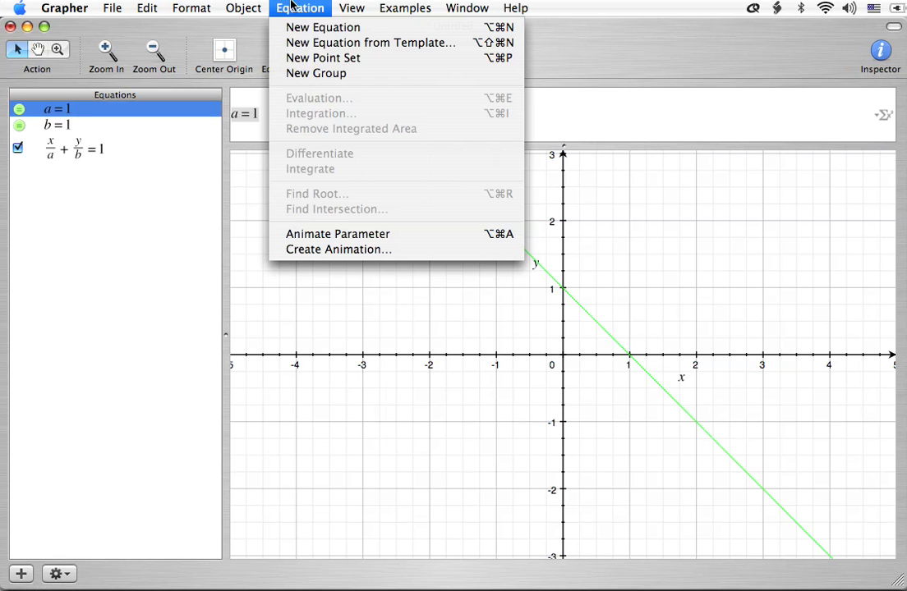
click(335, 235)
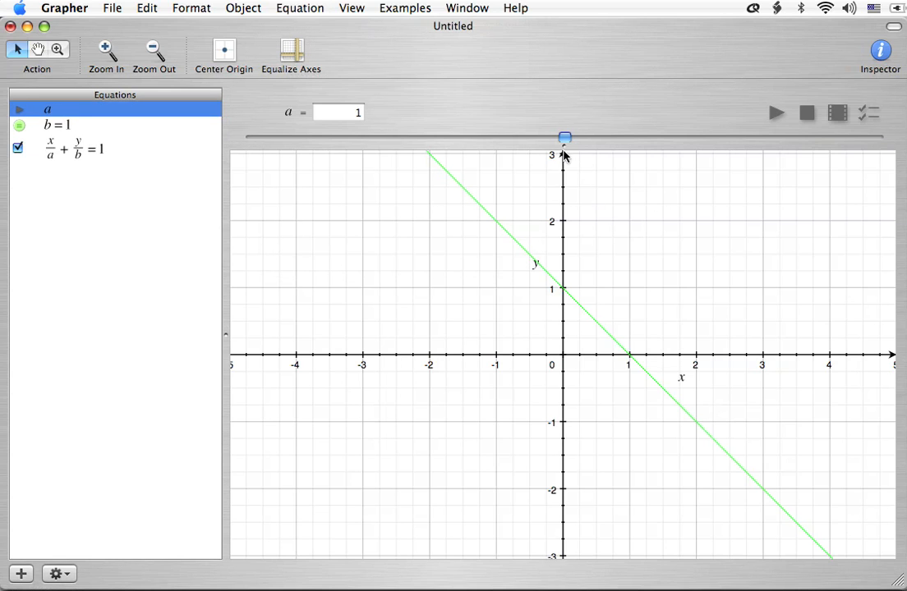
- Set the maximum value of parameter a to 4 and raise its number of steps for finer increments
click(865, 116)
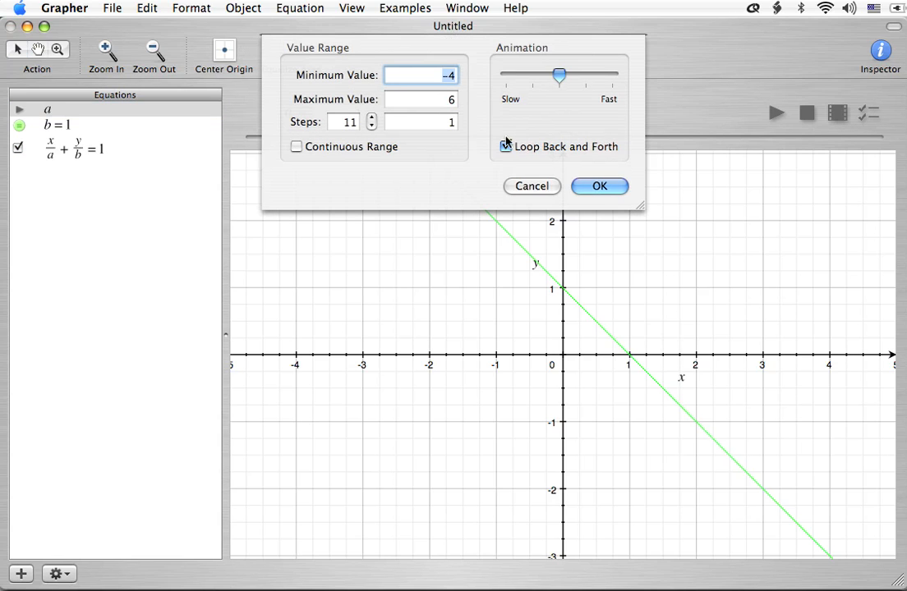
key(Tab)
text(4)
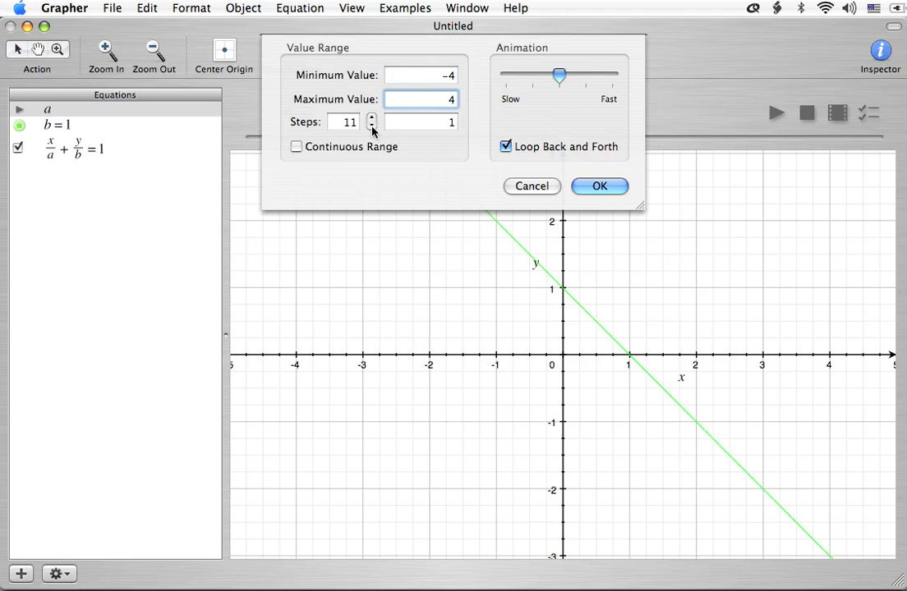
click(351, 122)
key(BackSpace)
text(8)
key(Tab)
click(593, 187)
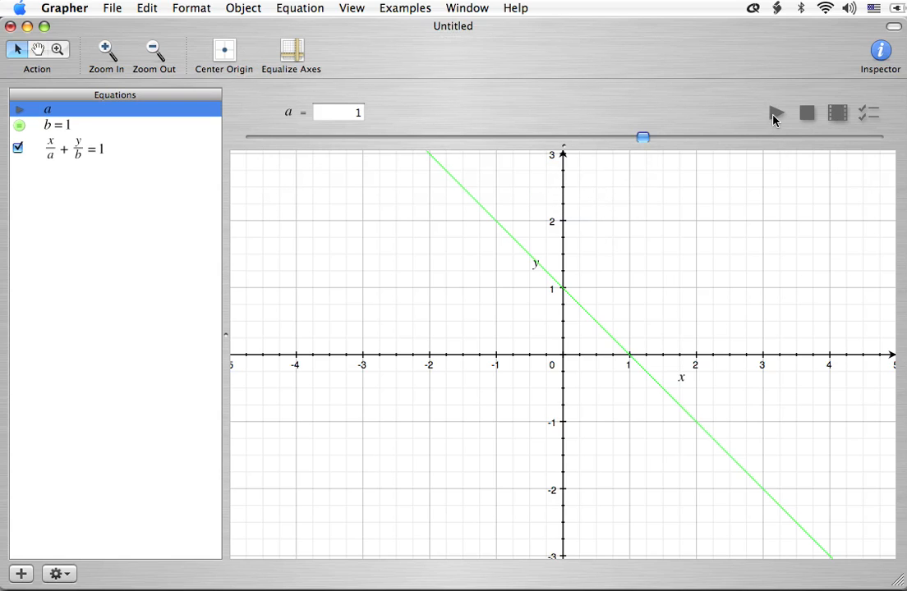
- Play the animation of parameter a, pausing at about 2.5 and again at about 3.2 to examine the line's x-intercept
click(774, 114)
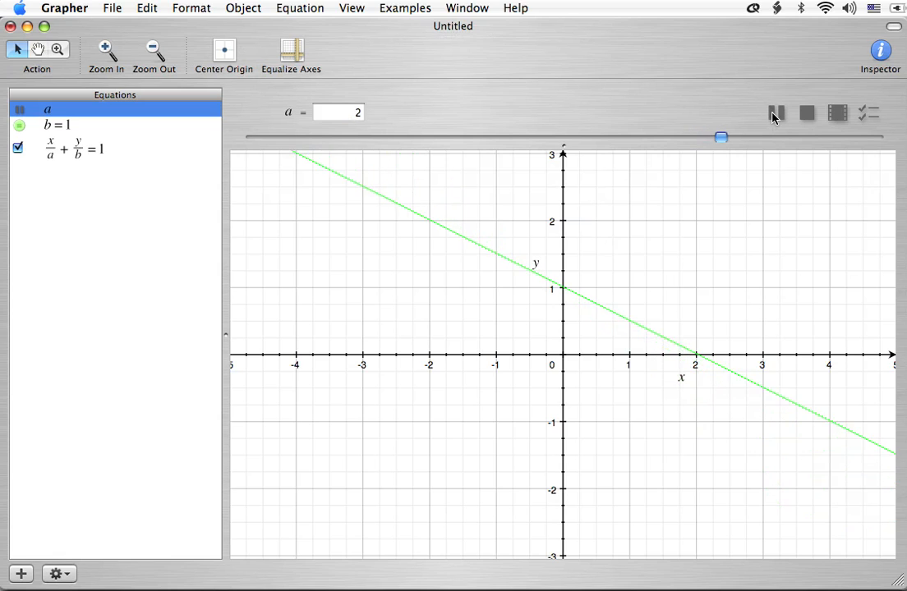
click(772, 116)
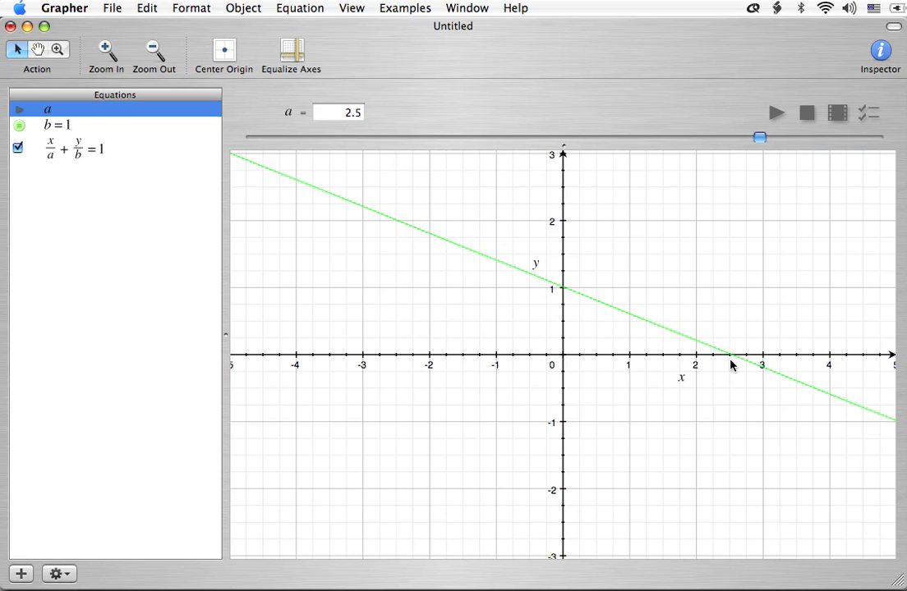
click(777, 112)
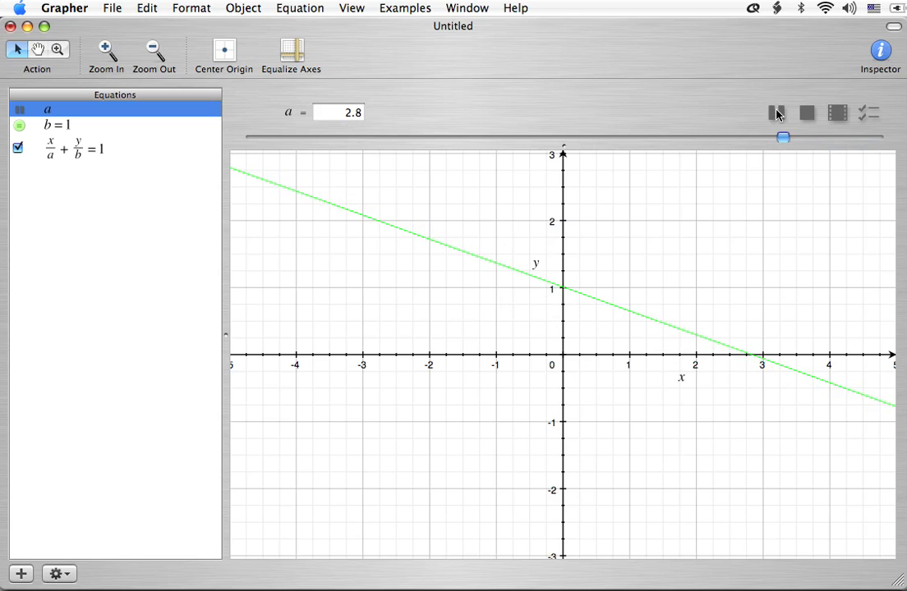
click(776, 112)
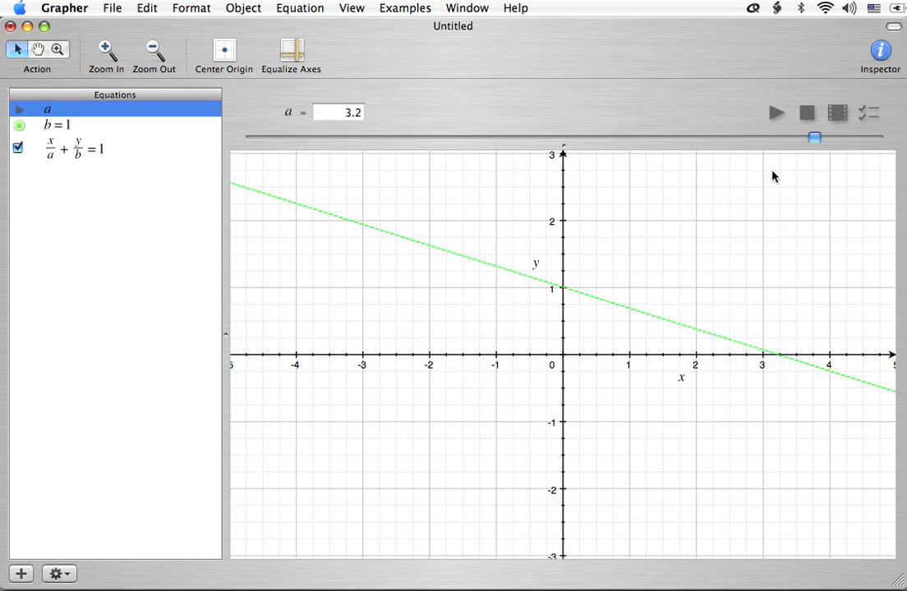
- Run the animation of parameter a, halting at 4, −0.7 and −2 and moving it to 0, to examine the line's x-intercept
click(776, 114)
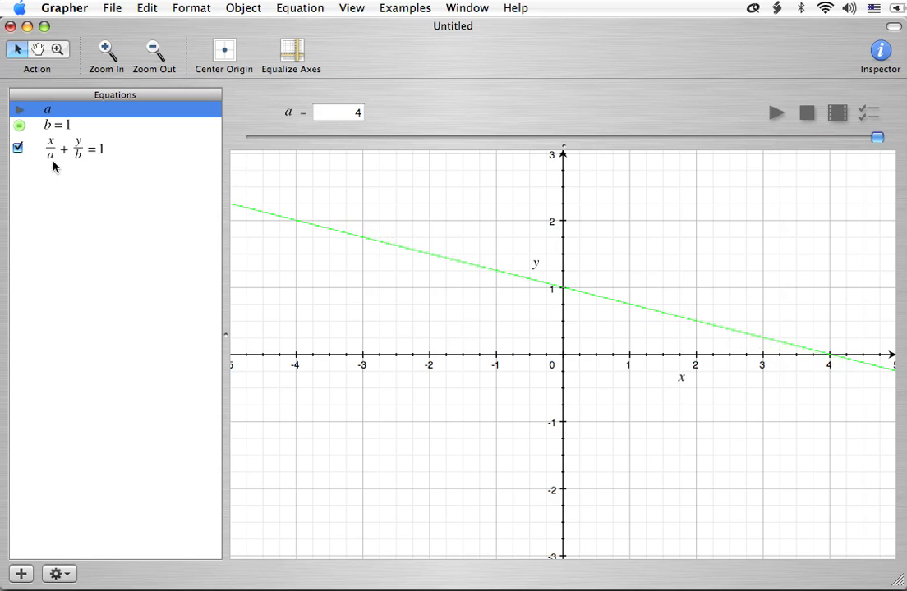
click(772, 120)
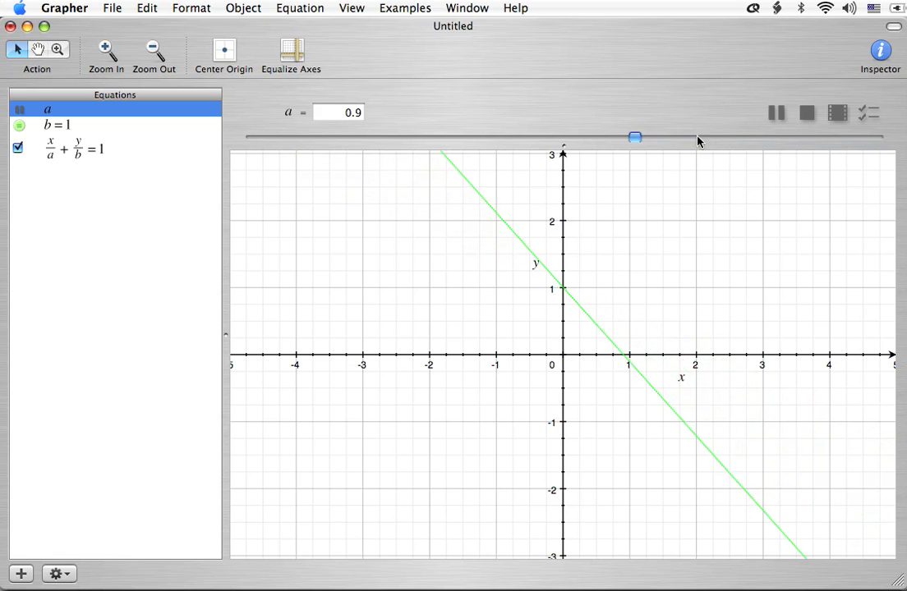
click(775, 114)
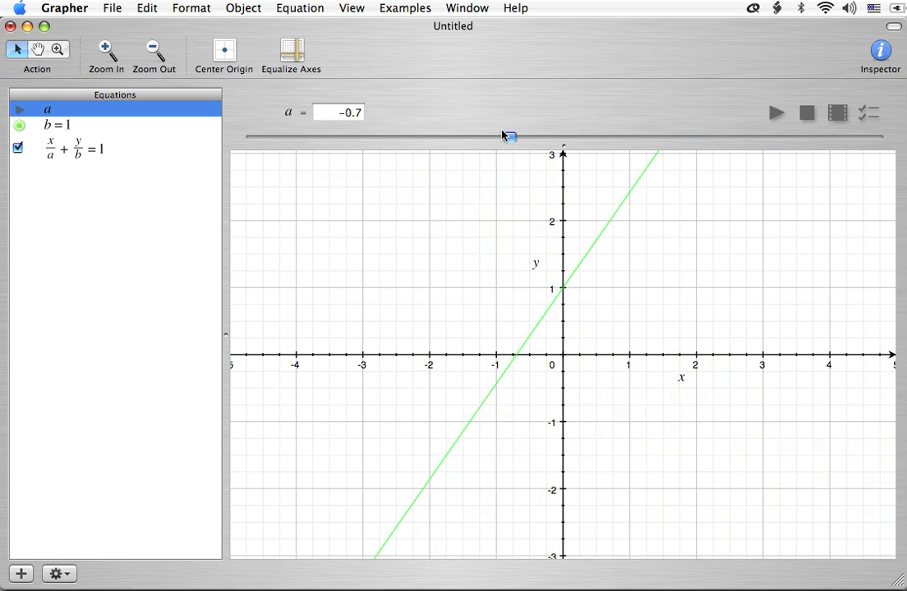
drag(506, 141, 563, 141)
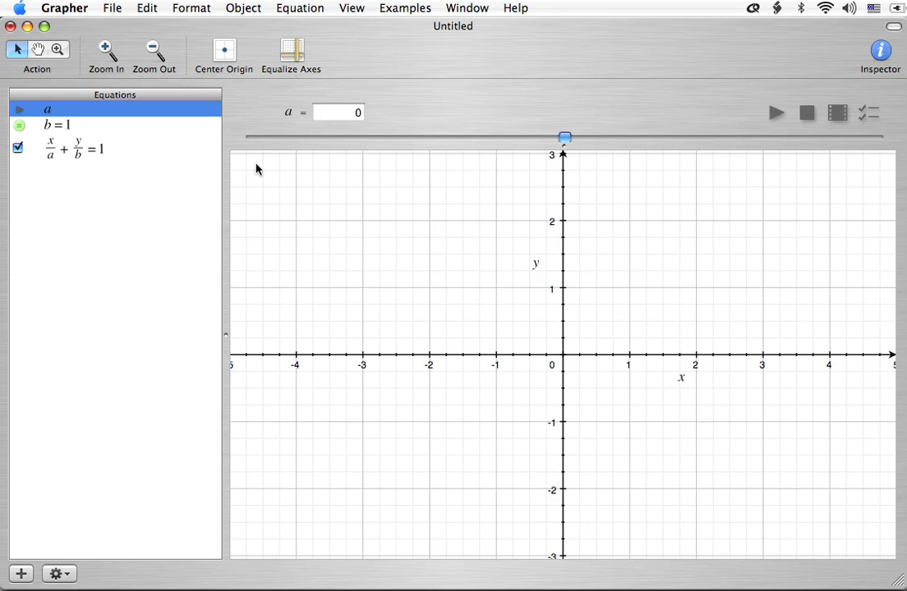
click(776, 120)
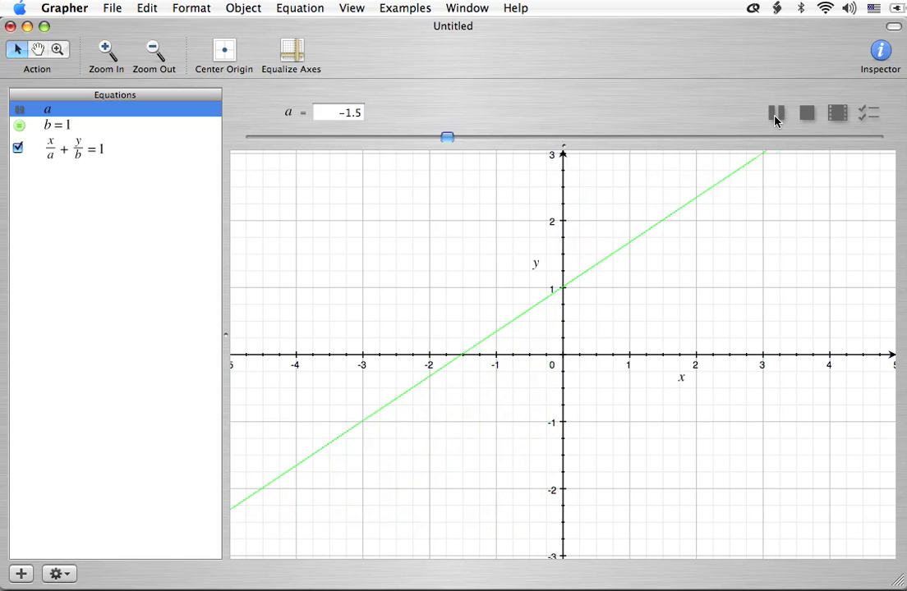
click(775, 116)
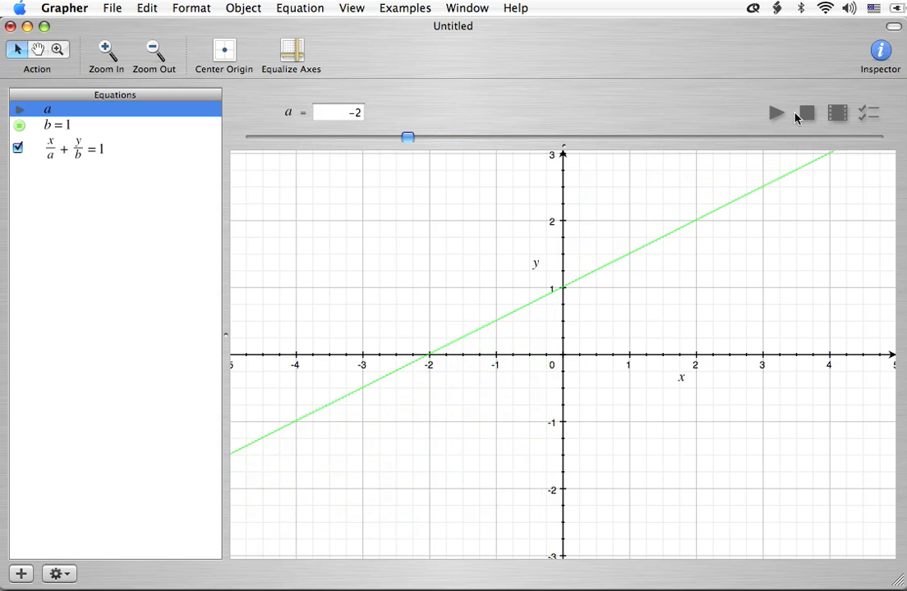
- Stop the animation of parameter a and turn the definition b = 1 into an animated parameter
click(807, 113)
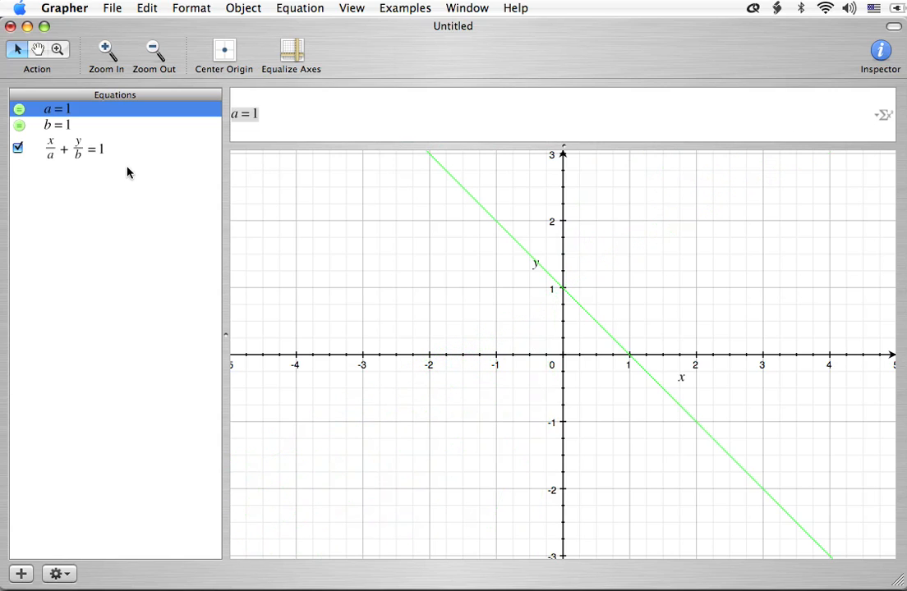
click(67, 123)
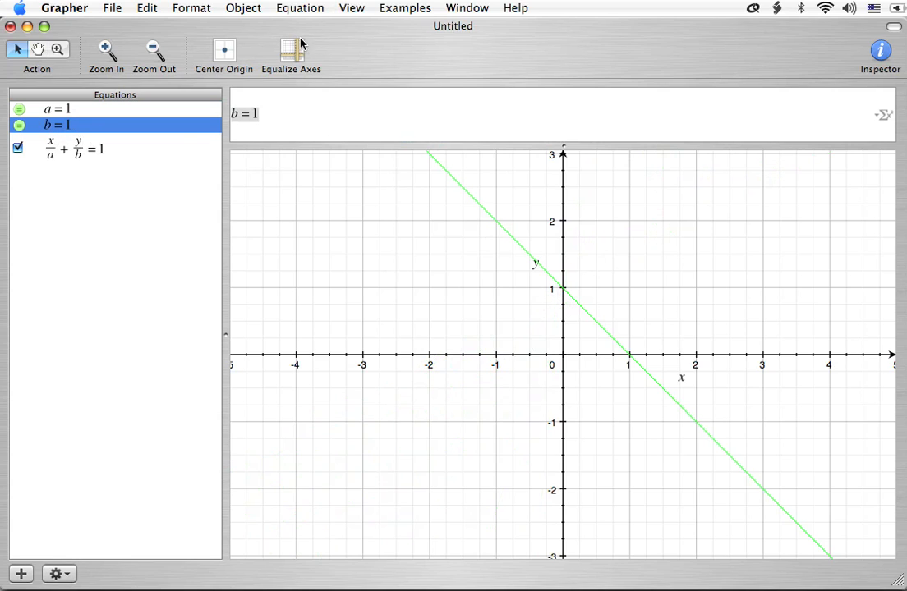
click(301, 10)
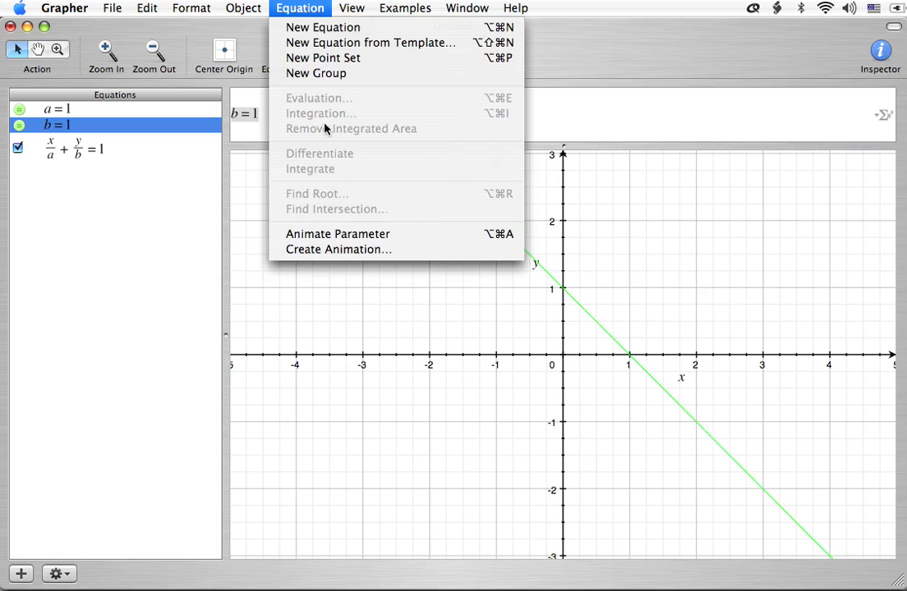
click(345, 238)
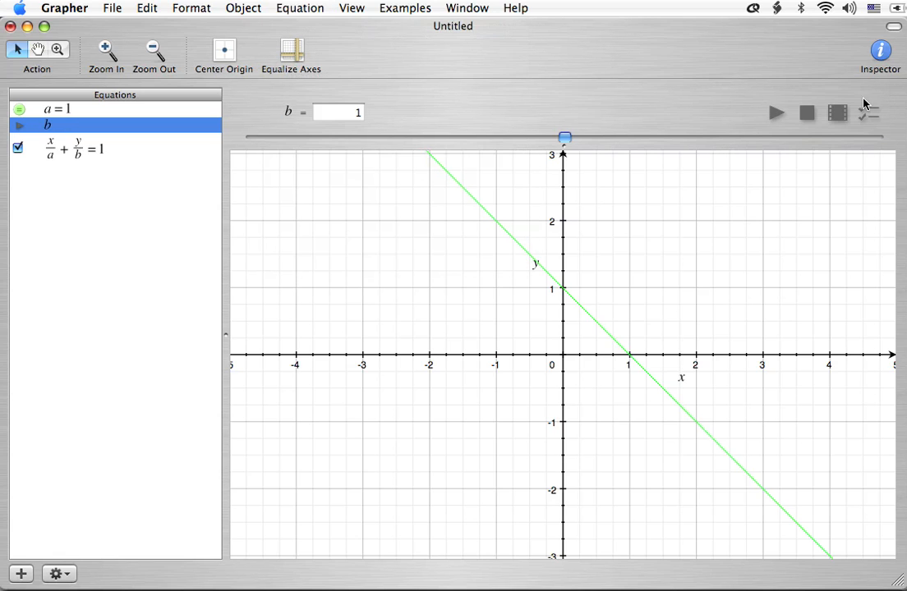
- Set the value range of parameter b to a minimum of −4 and a maximum of 4
click(868, 111)
text(-4)
key(Tab)
text(4)
key(Tab)
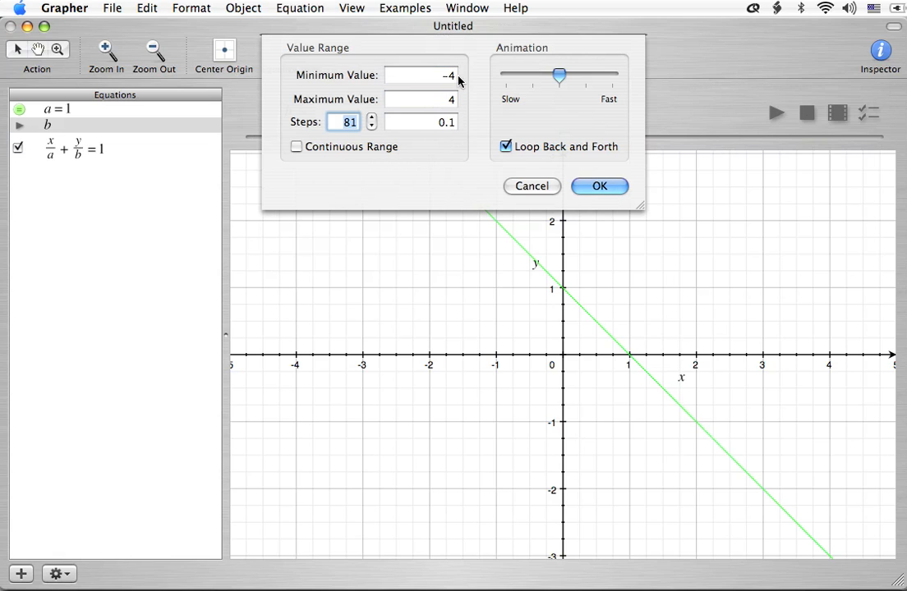
click(604, 186)
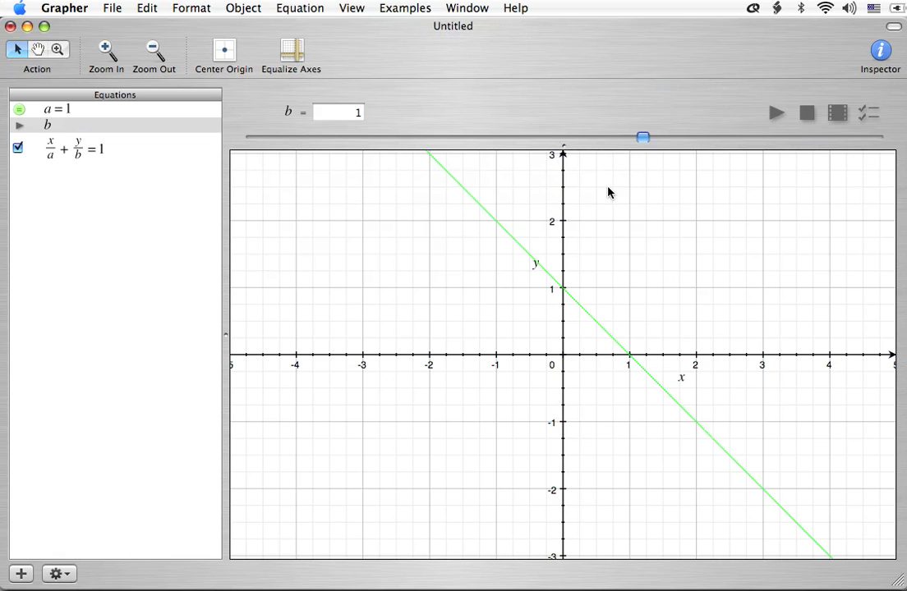
- Play the animation of parameter b, pausing at −1.1, −1.9, −2.9, 1 and 2 to examine the line's y-intercept
click(126, 187)
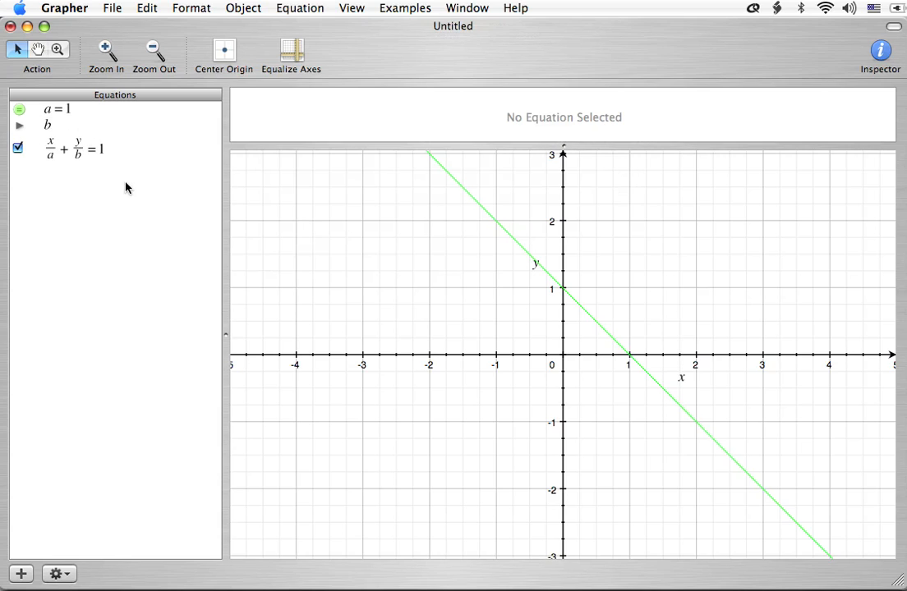
click(82, 124)
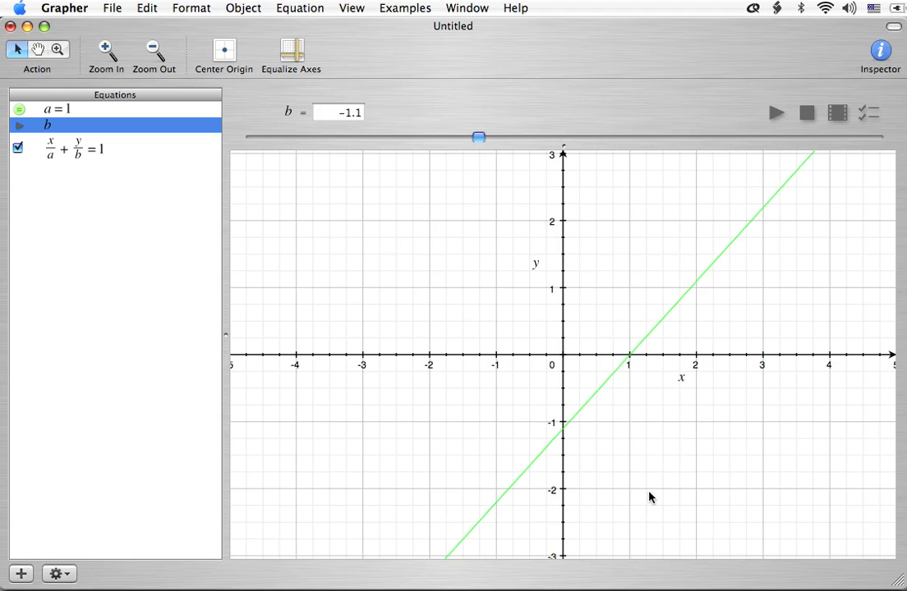
click(775, 113)
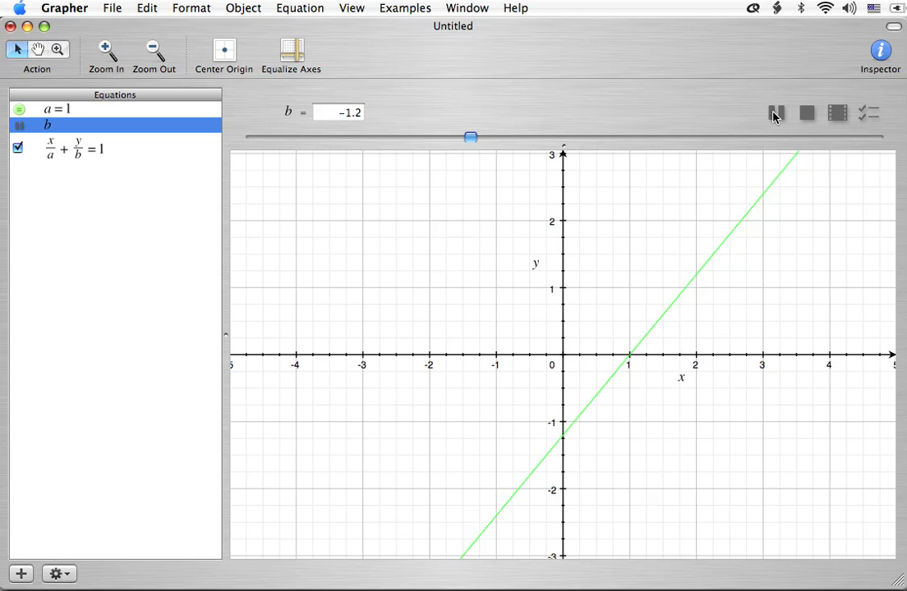
click(774, 114)
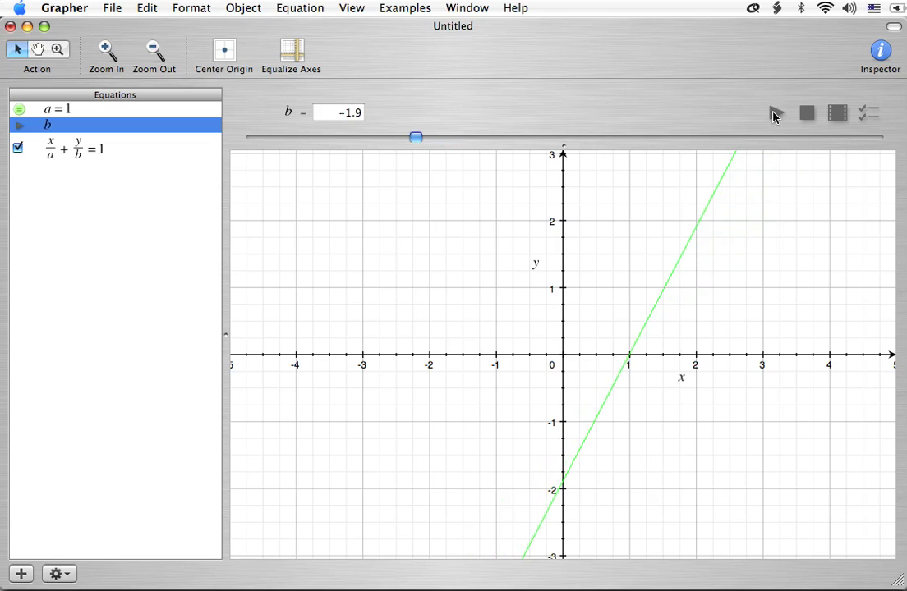
click(775, 114)
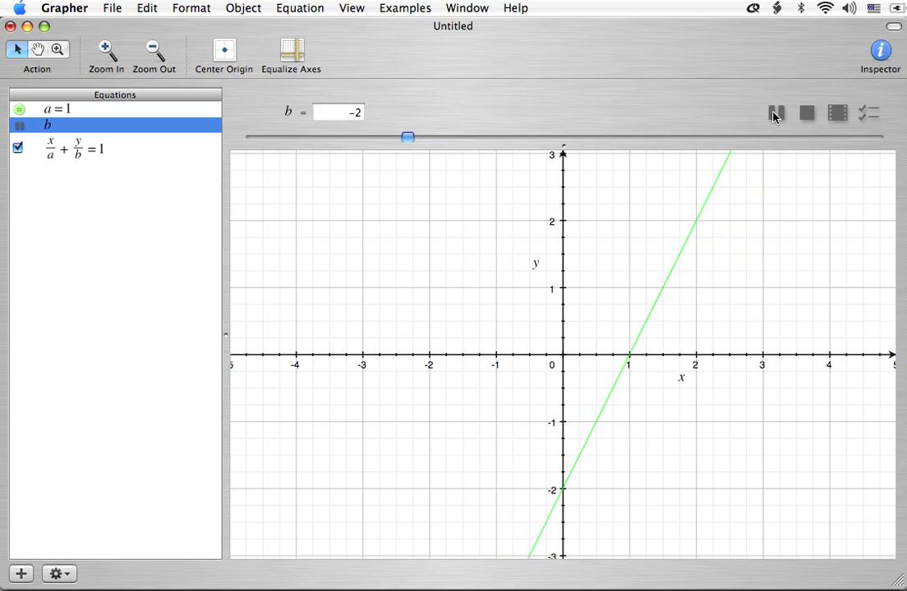
click(774, 114)
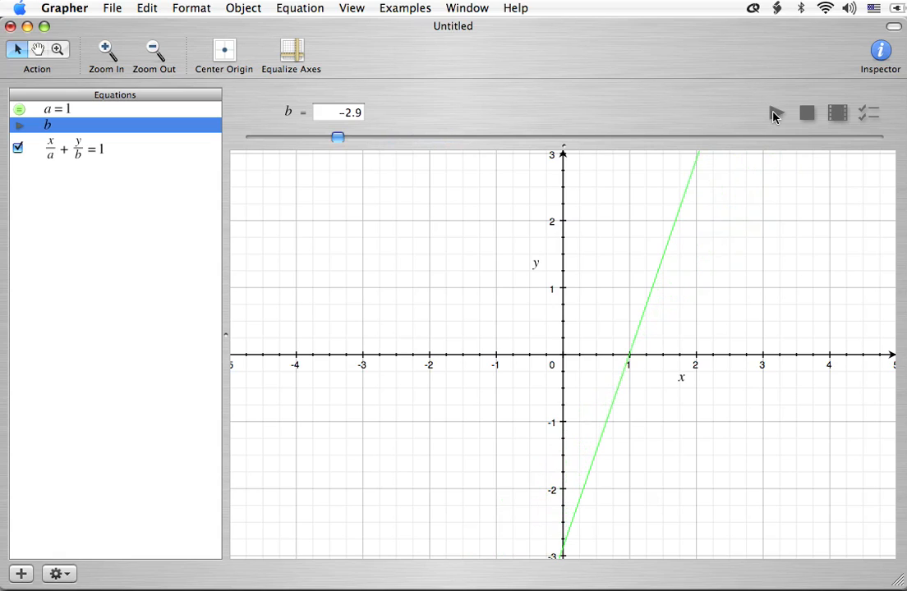
click(774, 114)
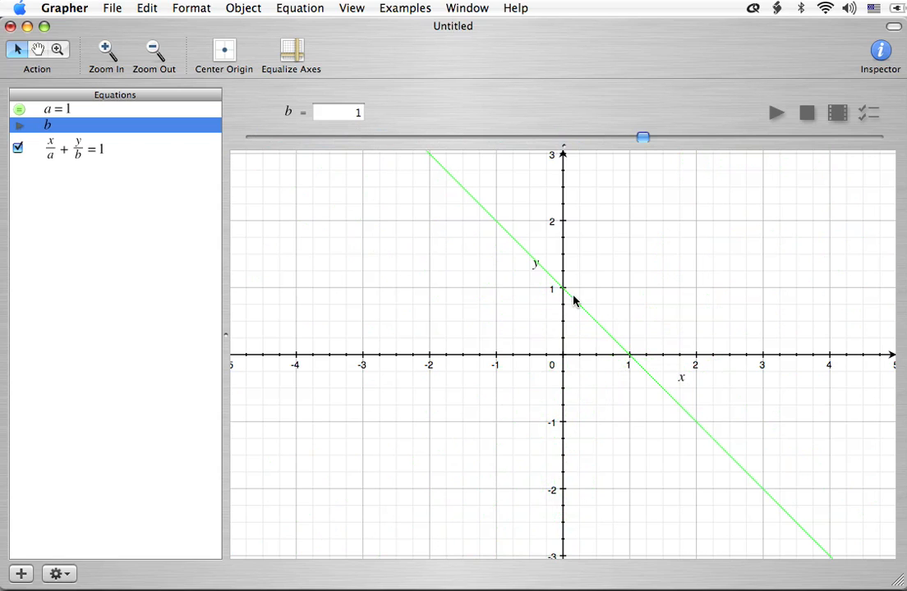
click(779, 115)
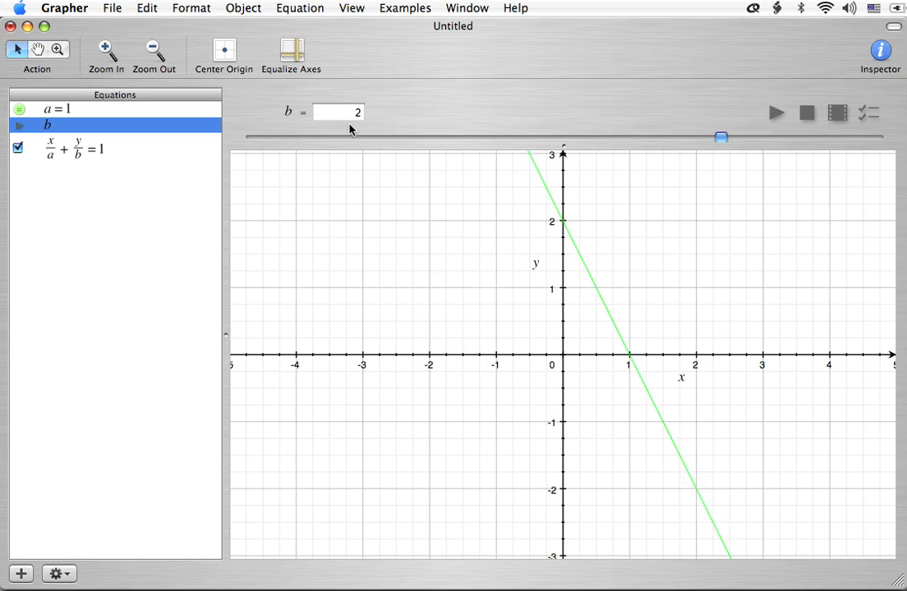
click(775, 112)
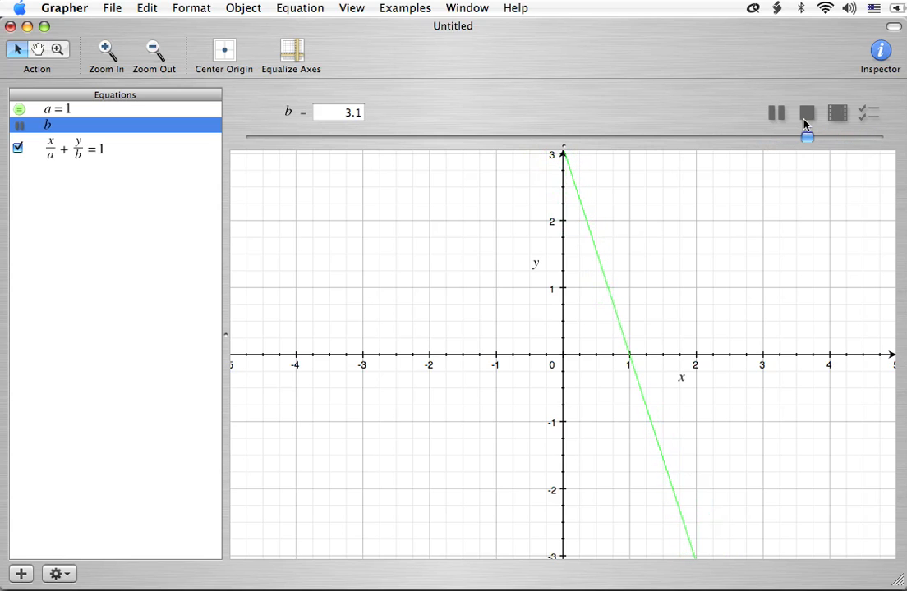
- Stop the animation of parameter b and hide the graph of x/a + y/b = 1
click(806, 115)
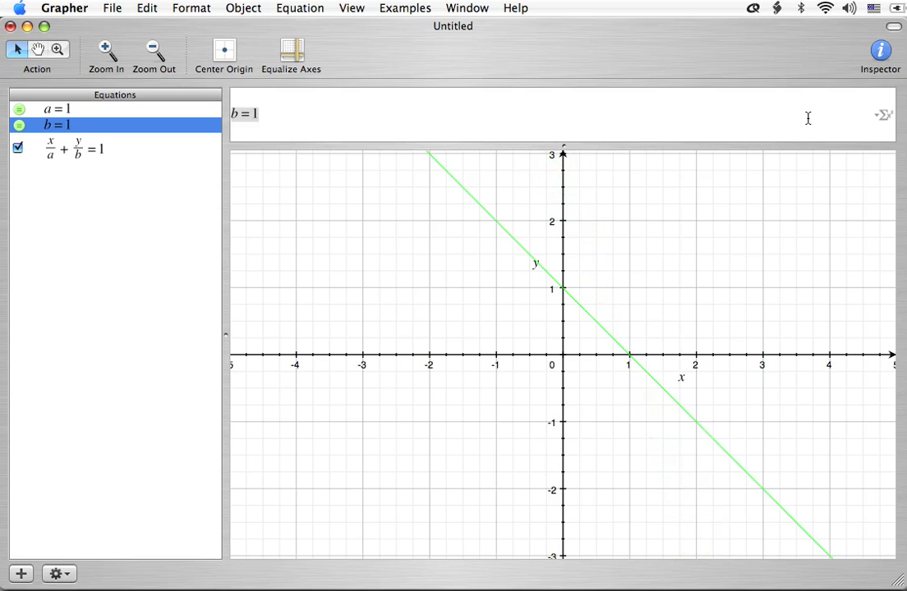
click(120, 201)
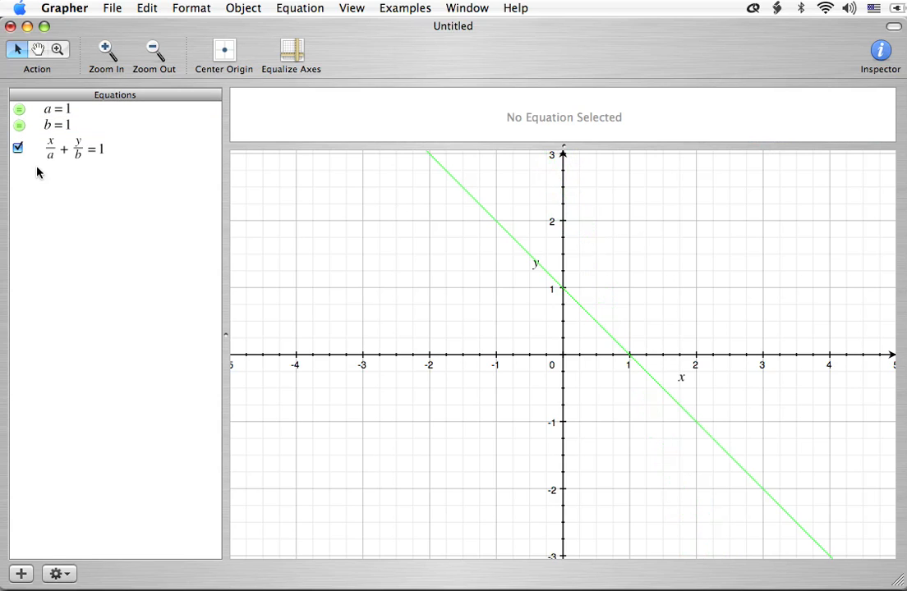
click(17, 148)
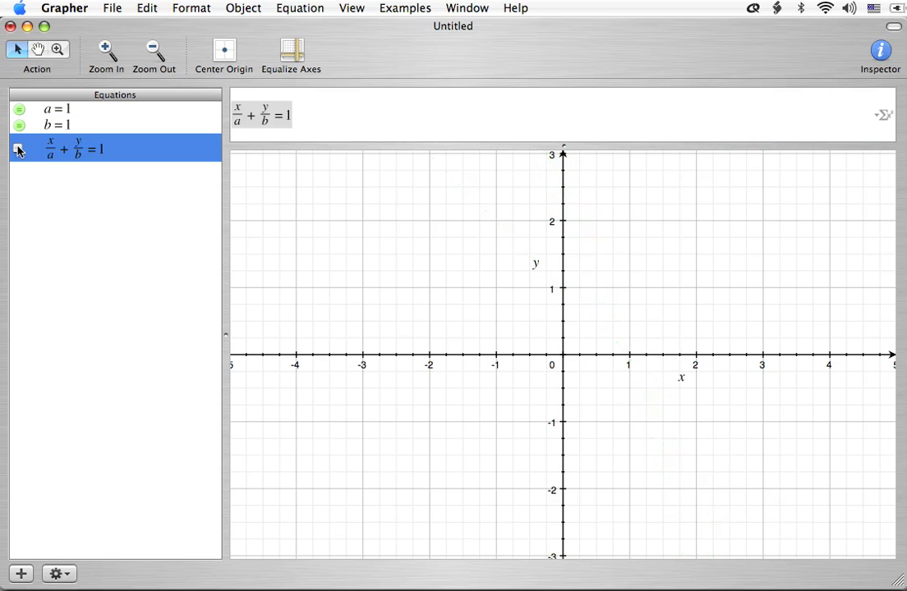
- Add and plot the equation 3x + 6y = 12, and hide its graph after viewing the line
double_click(91, 206)
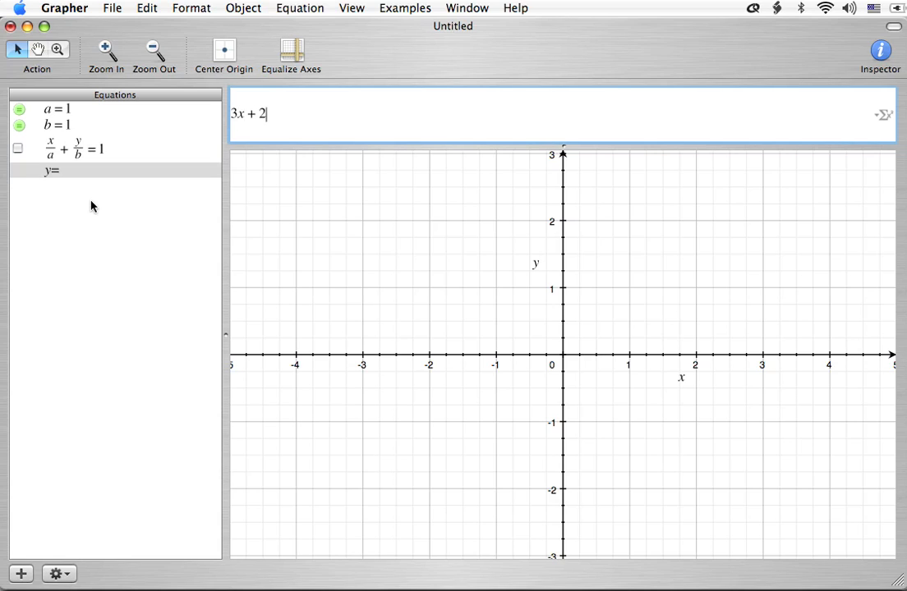
key(BackSpace)
key(BackSpace)
key(Return)
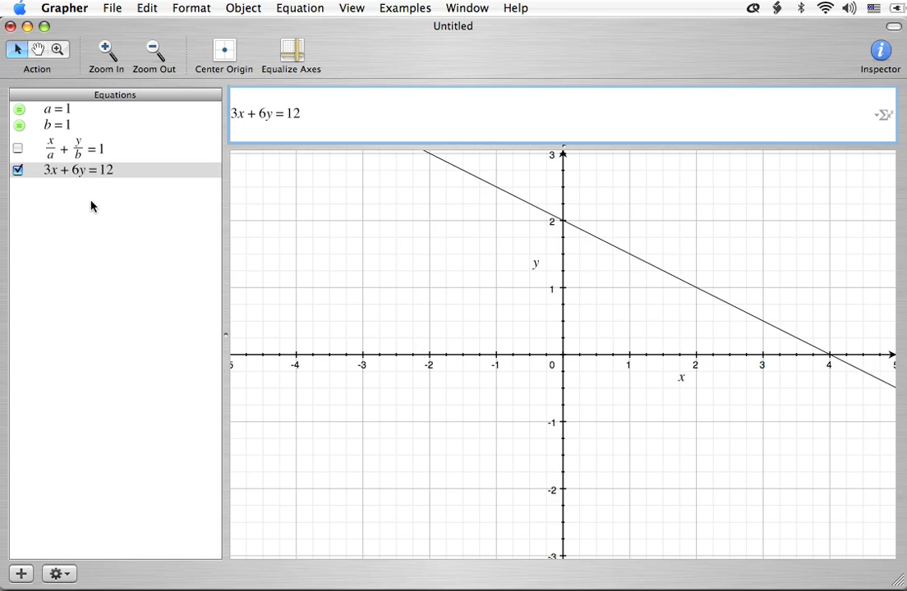
click(17, 171)
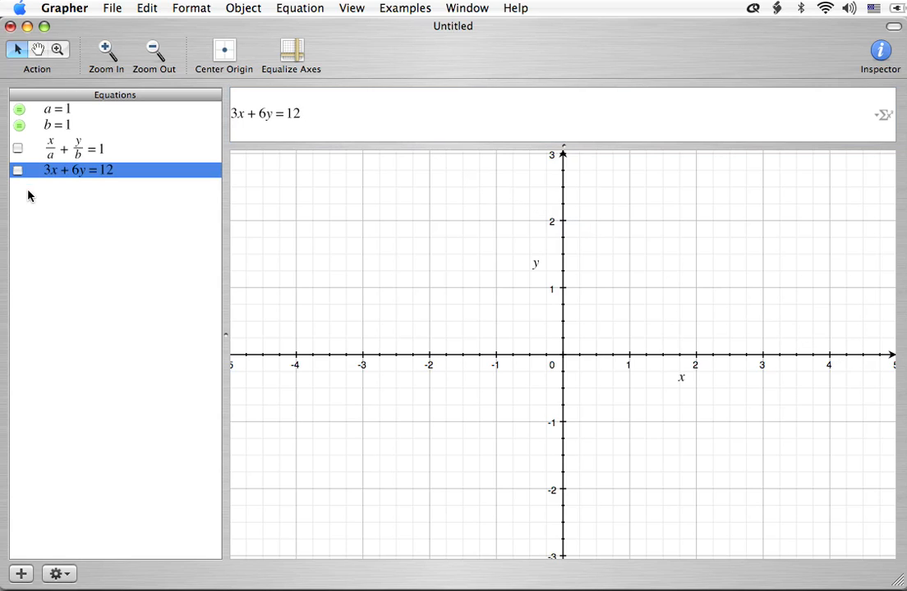
click(45, 194)
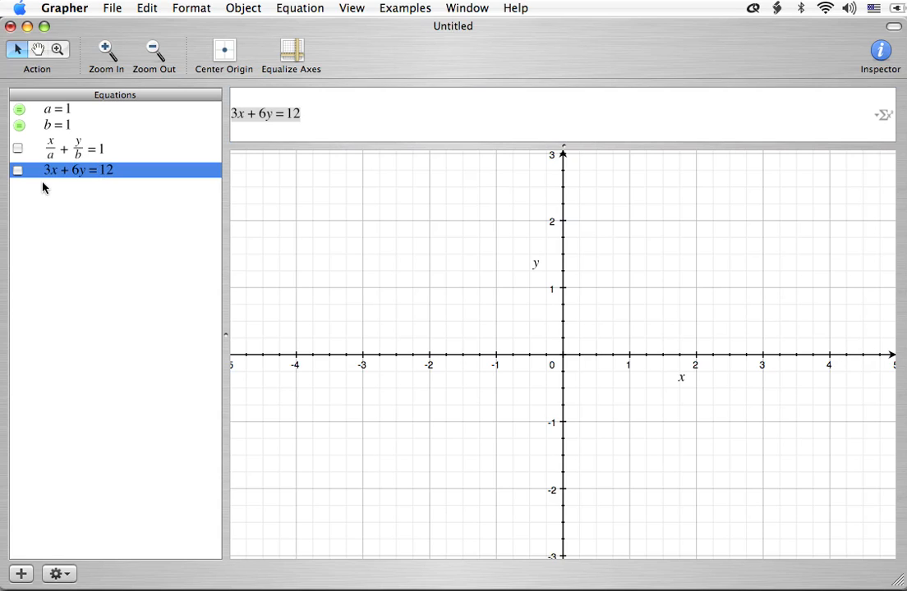
- Add and plot the equation 3x/12 + 6y/12 = 12/12 with stacked fractions, and hide its graph after viewing the line
double_click(122, 181)
key(BackSpace)
key(BackSpace)
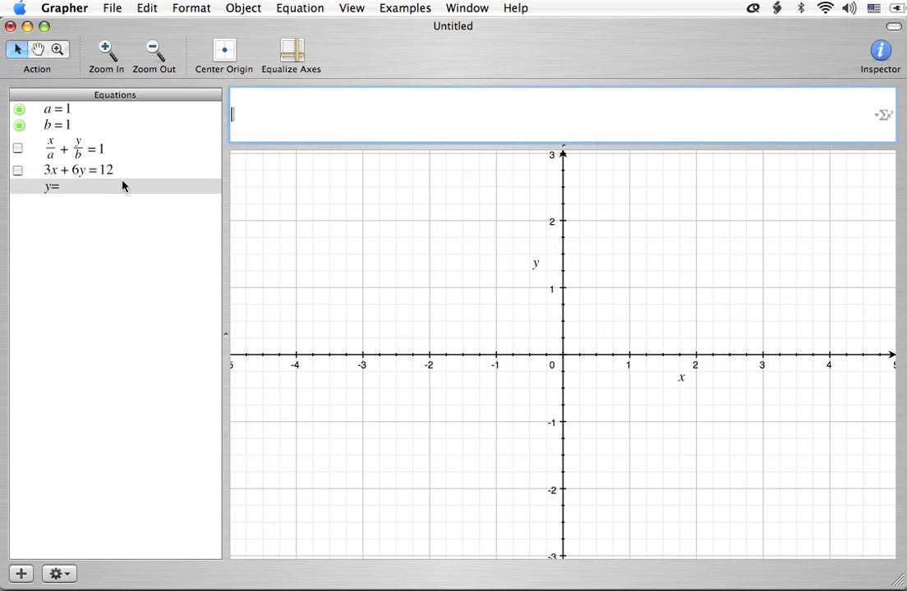
text(3x)
key(BackSpace)
text(/12)
key(Up)
text(x)
key(Right)
text(+ 6y/12)
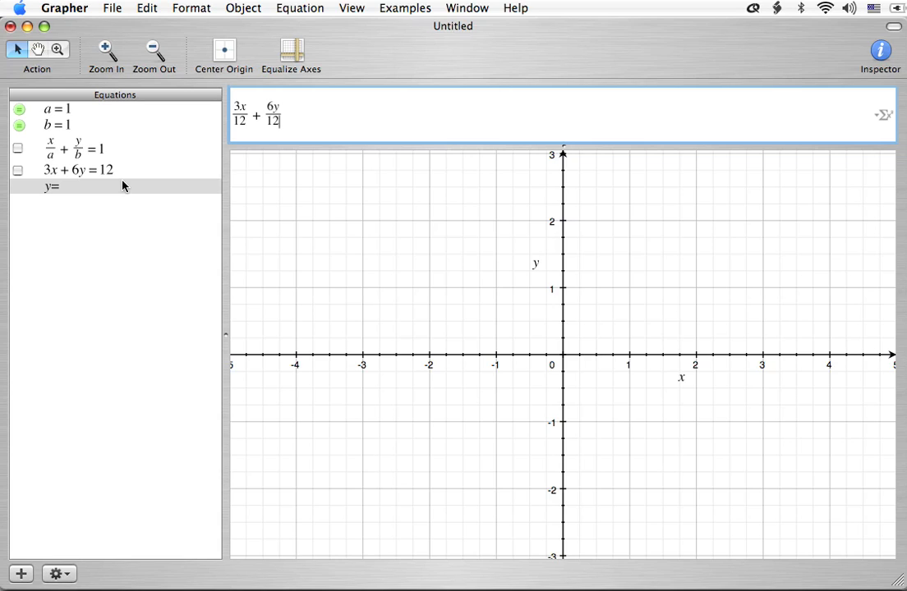
key(Right)
text(= 12/12)
key(Return)
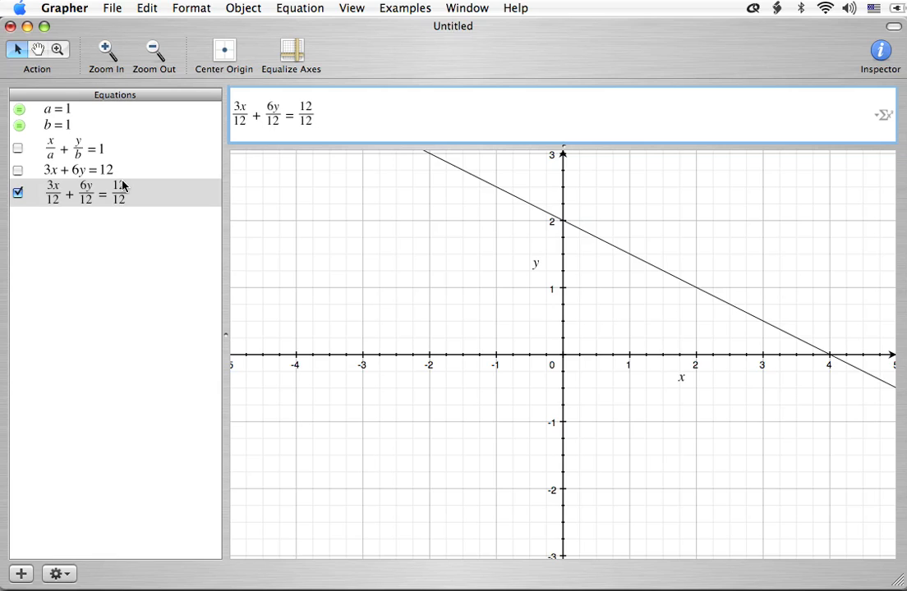
click(78, 200)
click(17, 193)
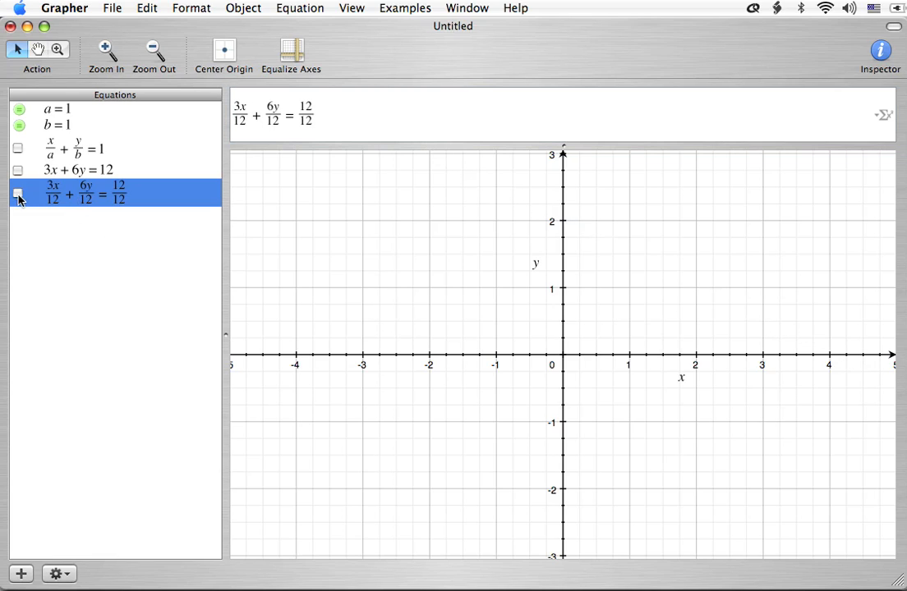
- Add and plot the simplified intercept form x/4 + y/2 = 1, and hide its graph after viewing the line
double_click(62, 232)
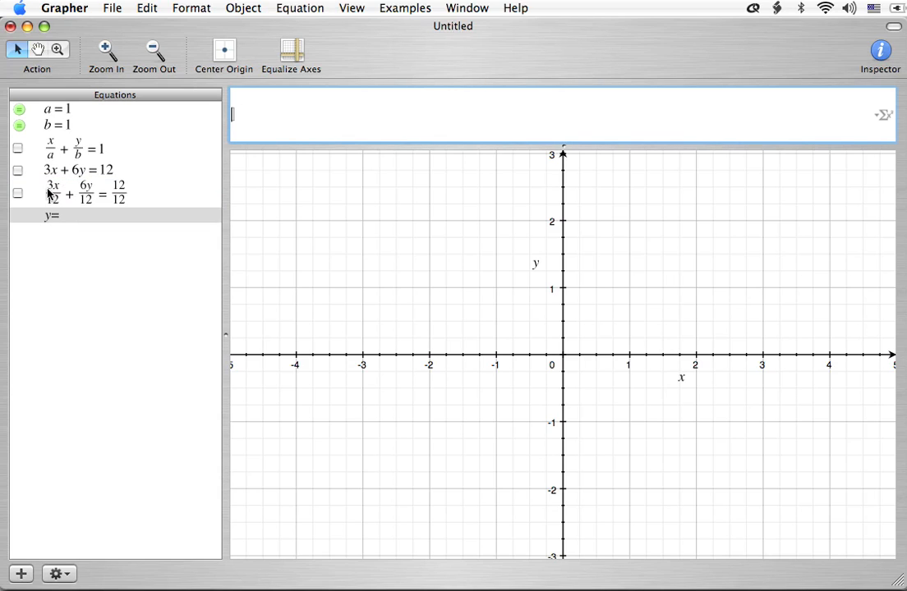
text(x/4)
key(Right)
text(+y/2)
key(Right)
text(=1)
key(Return)
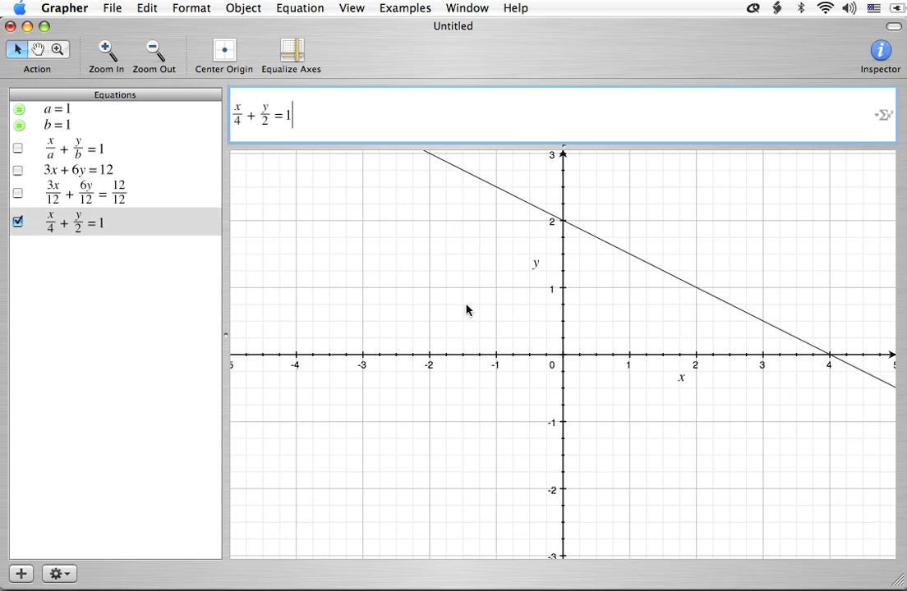
click(17, 222)
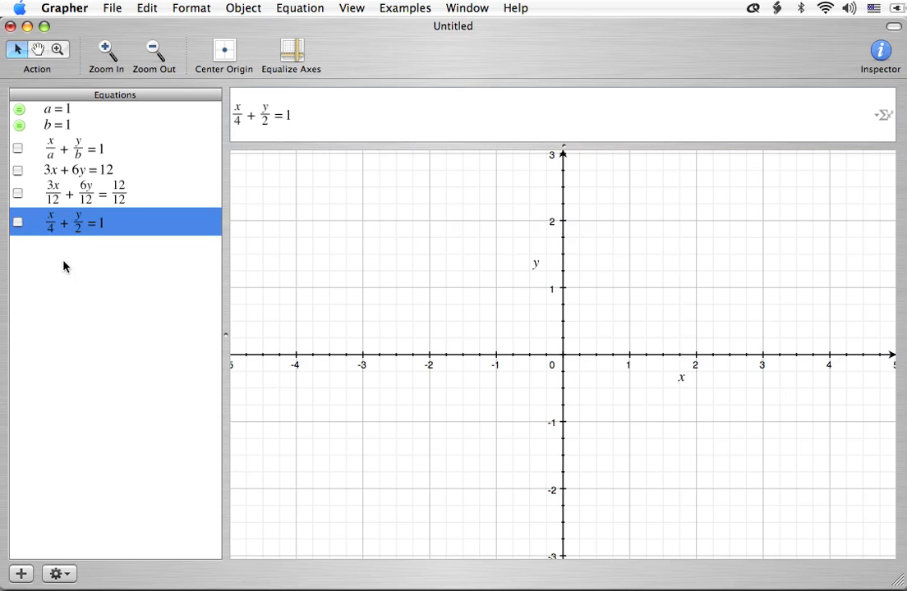
click(288, 5)
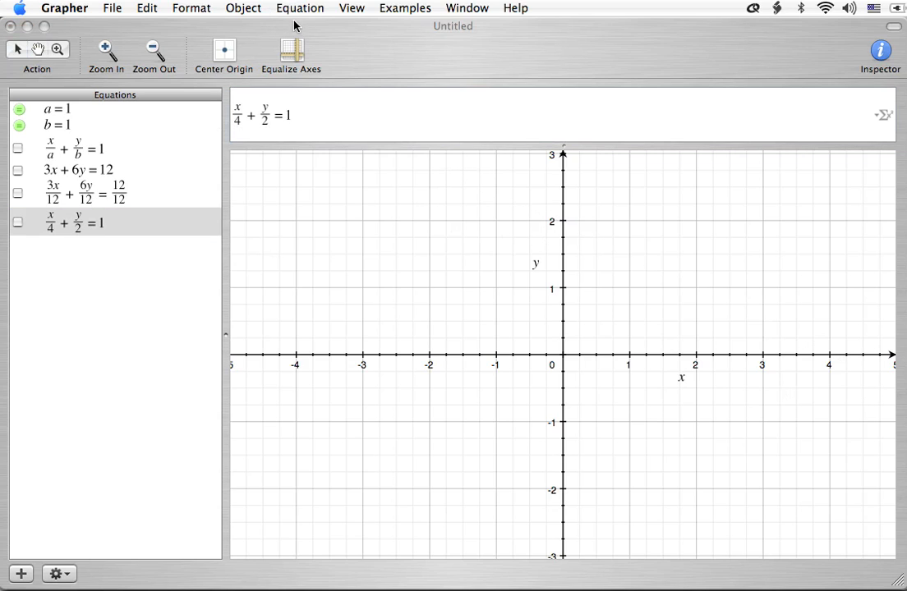
click(297, 7)
click(35, 435)
click(310, 8)
click(208, 30)
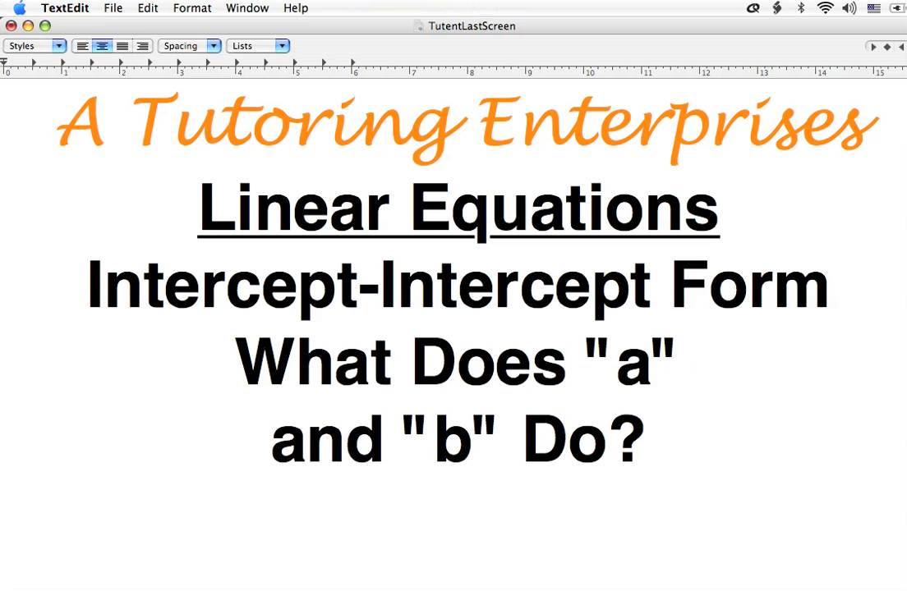
key(super+Tab)
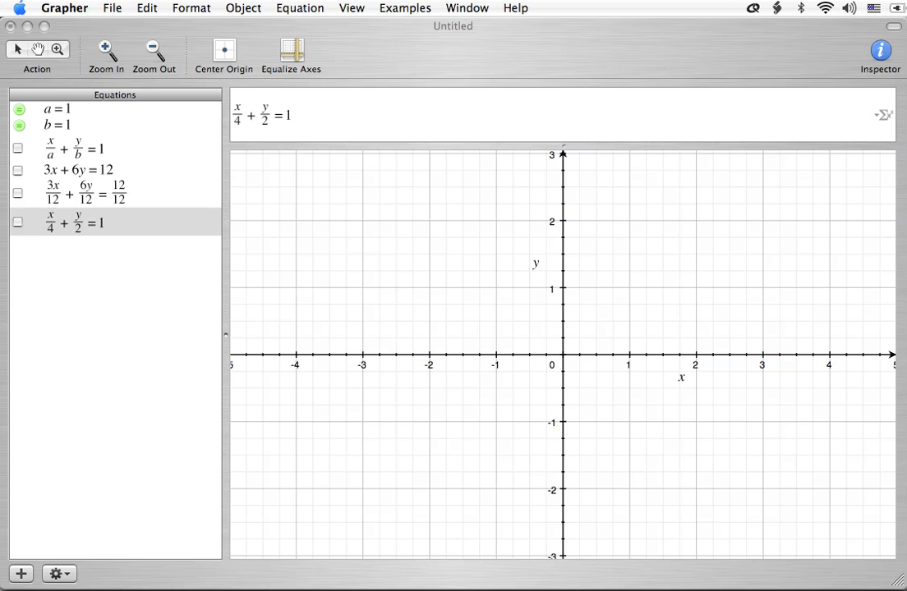
click(165, 309)
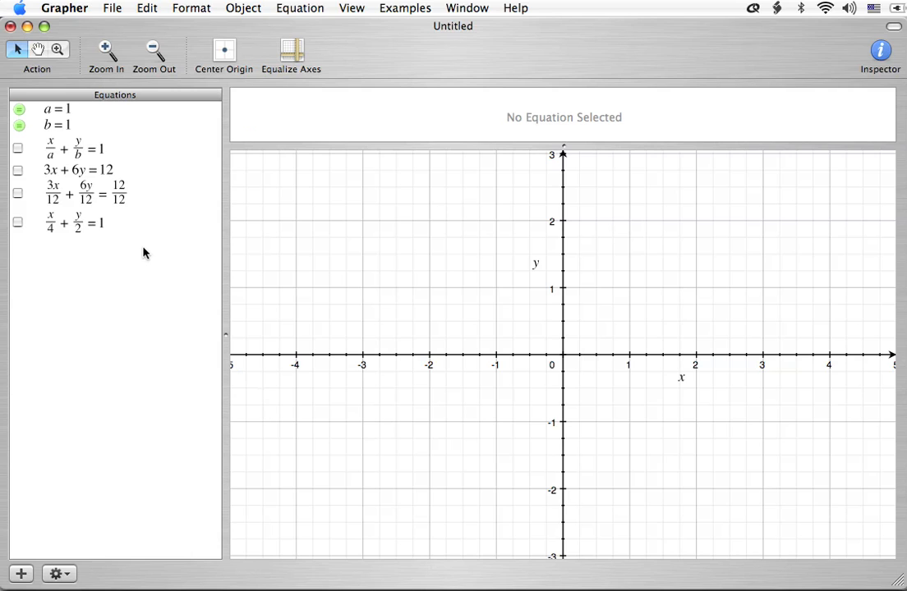
click(285, 8)
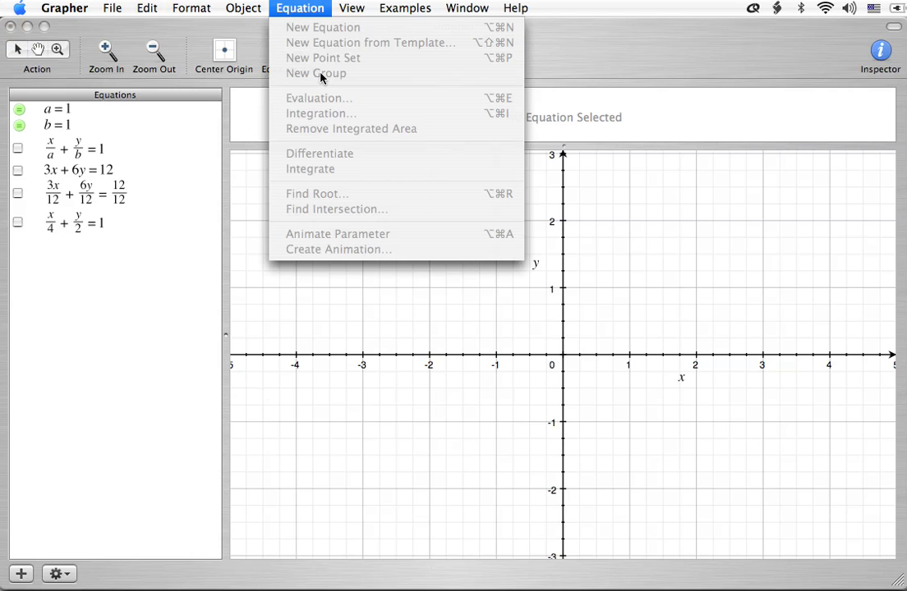
click(99, 275)
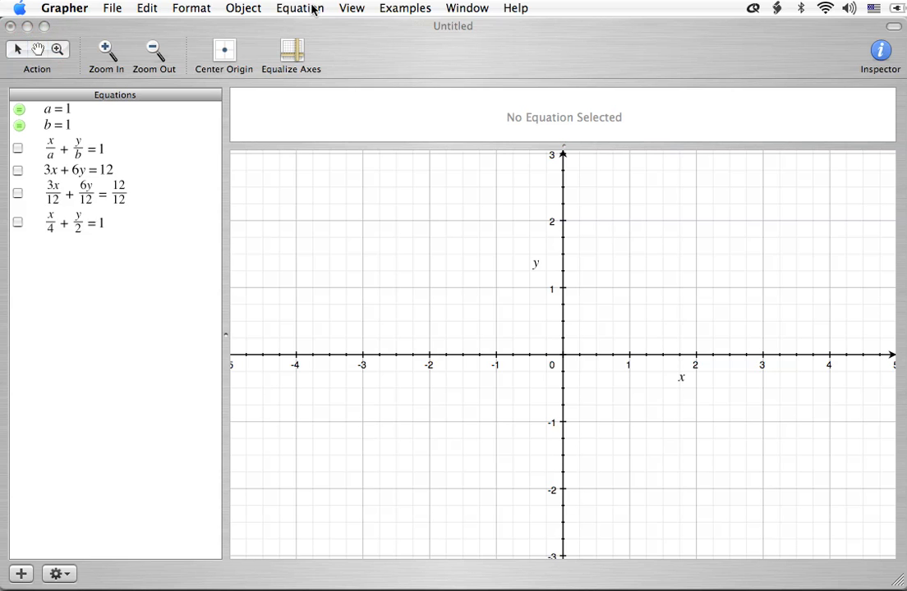
click(310, 8)
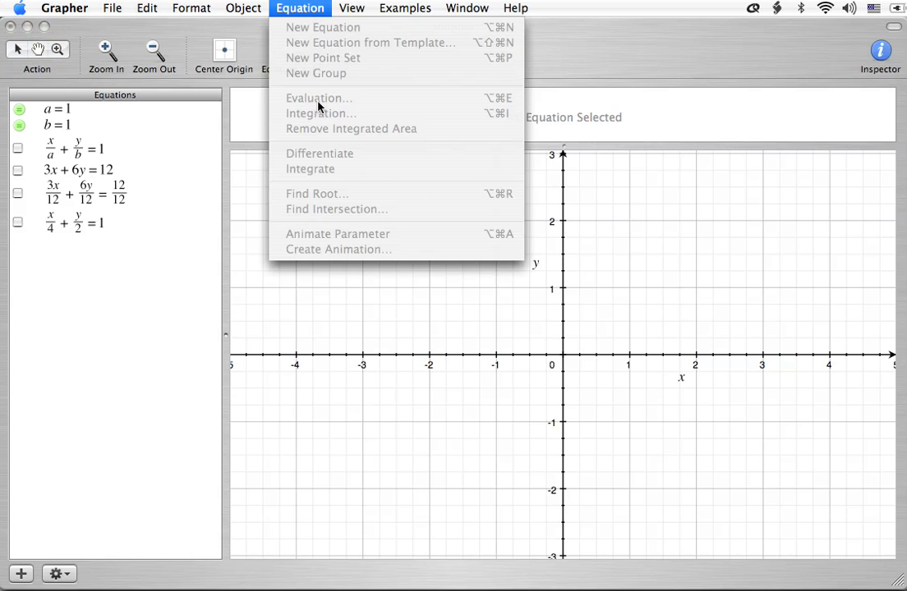
click(185, 279)
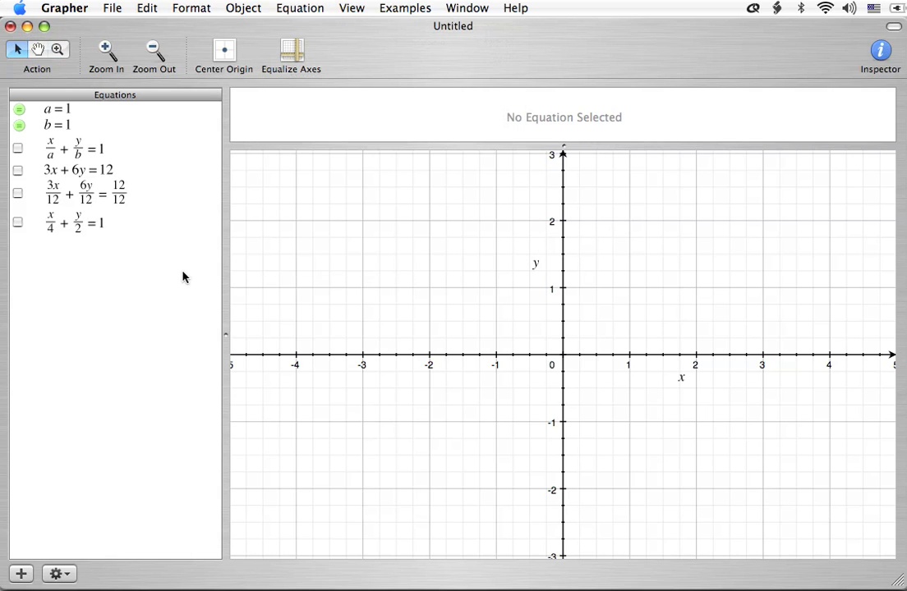
click(288, 9)
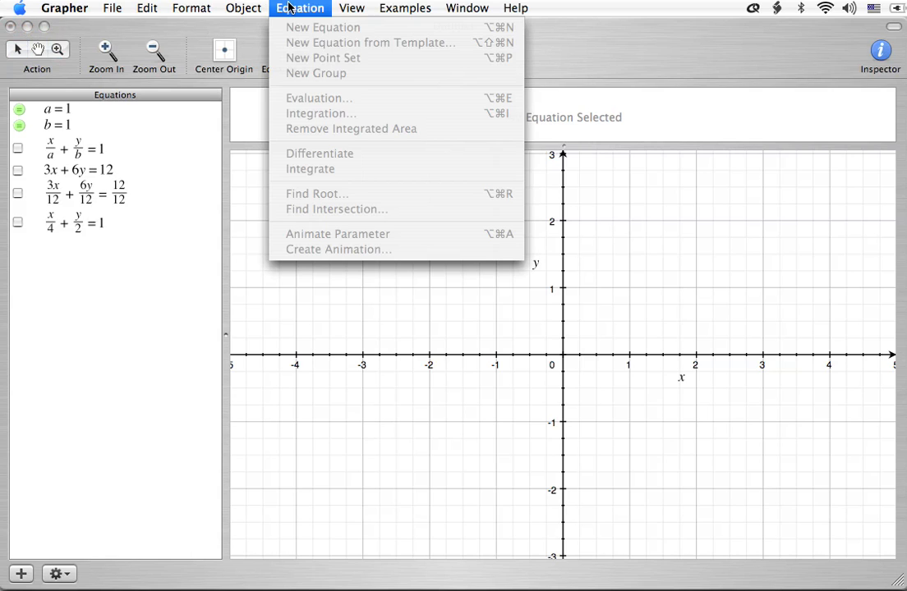
click(205, 9)
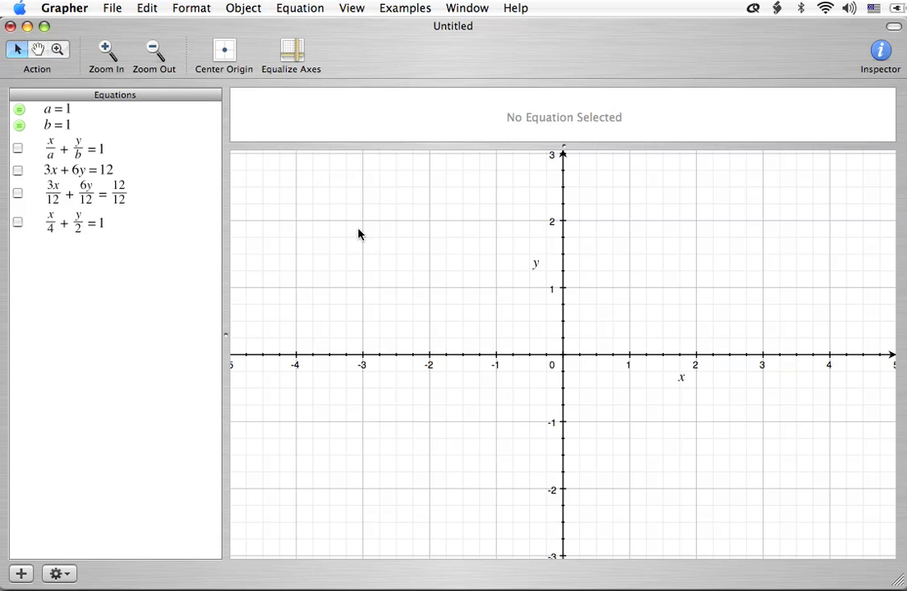
click(300, 4)
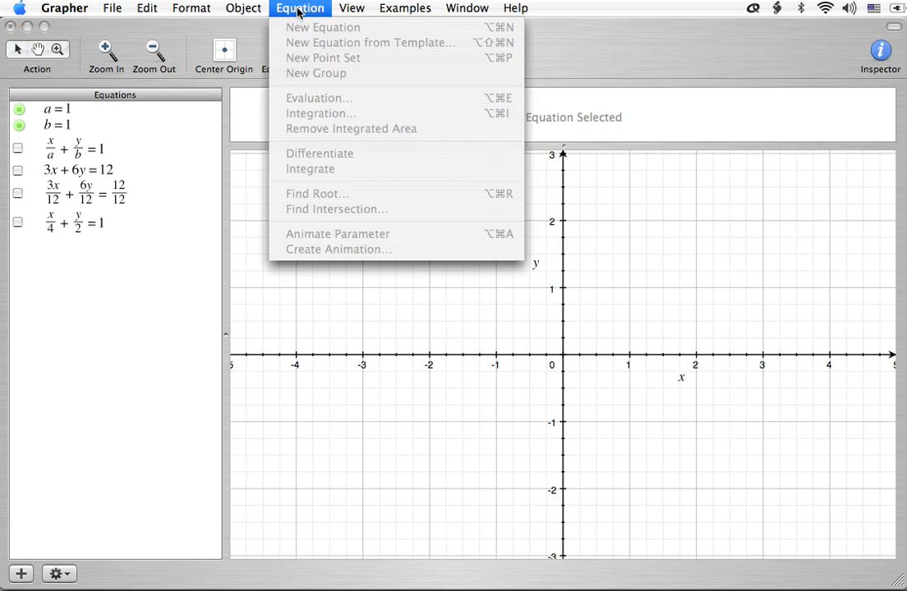
click(296, 10)
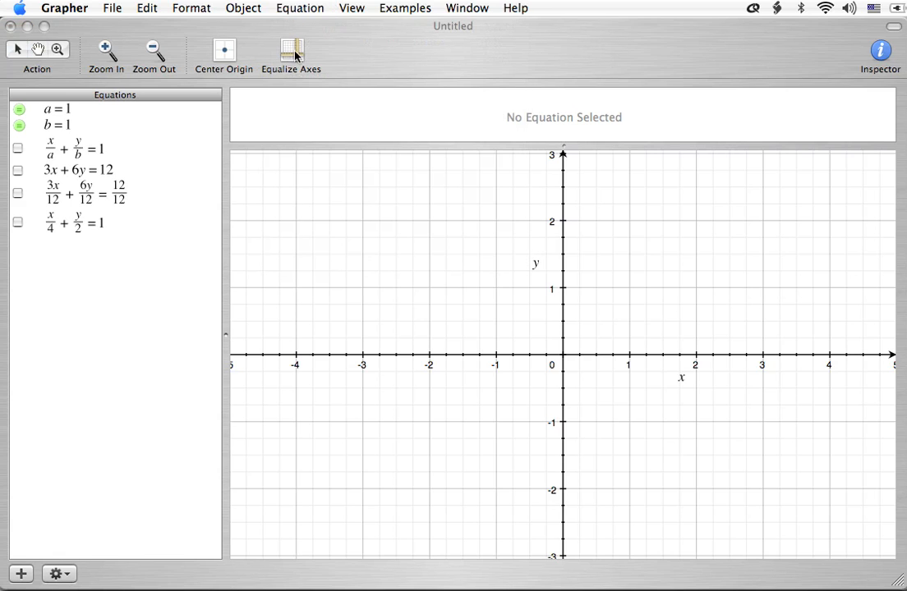
- Add a new equation from the parametric Cartesian Curve template
click(312, 8)
click(312, 8)
click(313, 8)
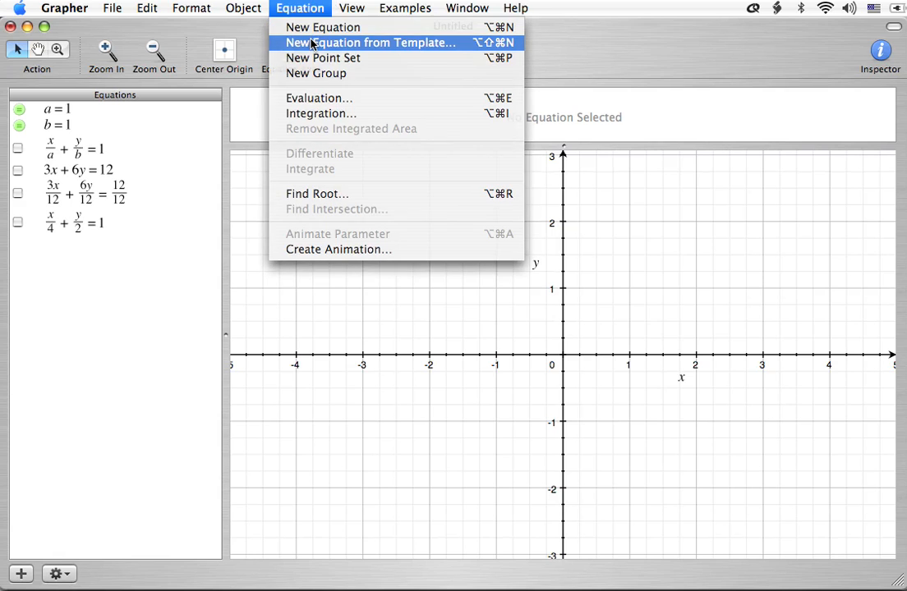
click(313, 41)
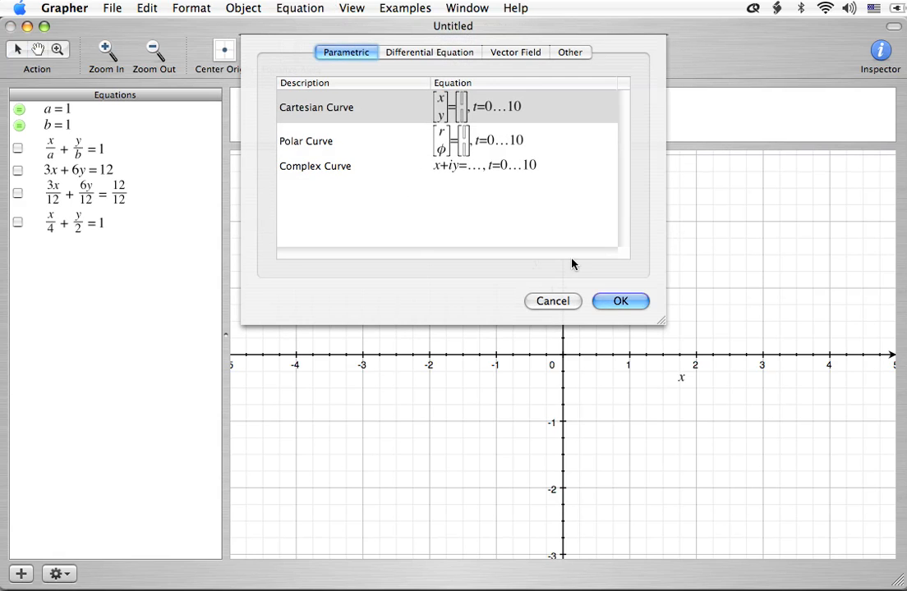
click(616, 301)
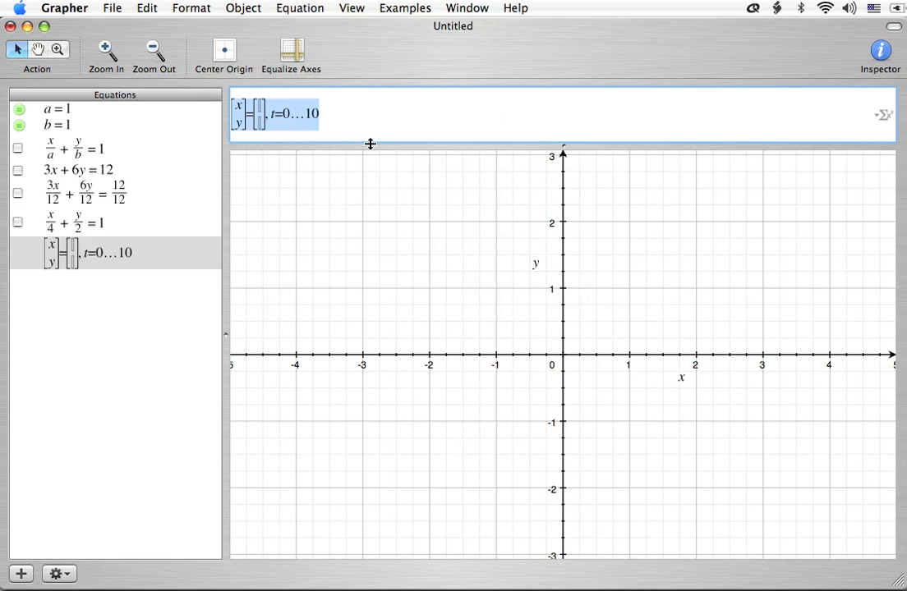
- Remove the t range from the vector template and enter x = 4 and y = 0 to plot the x-intercept
click(351, 118)
key(BackSpace)
key(BackSpace)
key(BackSpace)
key(BackSpace)
key(BackSpace)
key(BackSpace)
key(BackSpace)
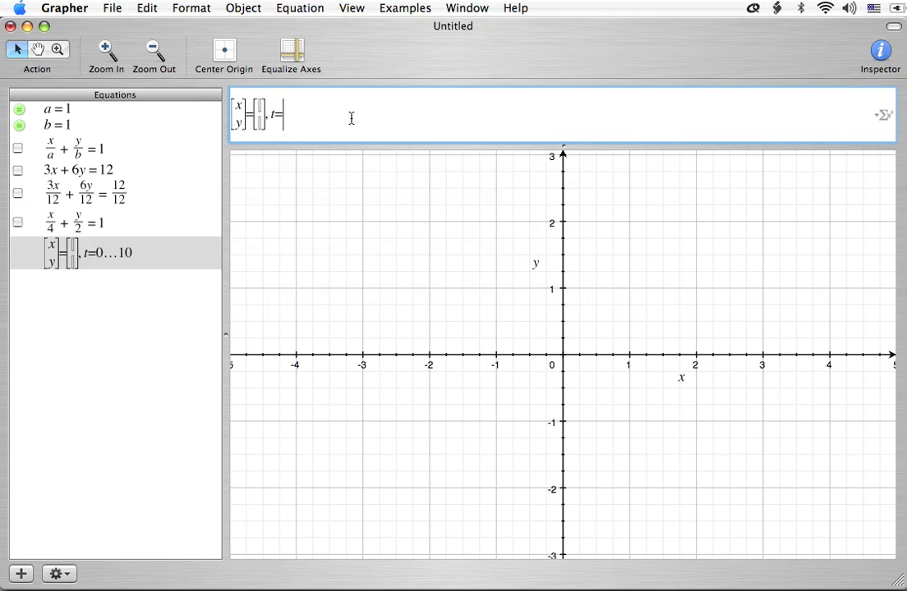
key(Left)
key(Left)
key(Right)
key(Right)
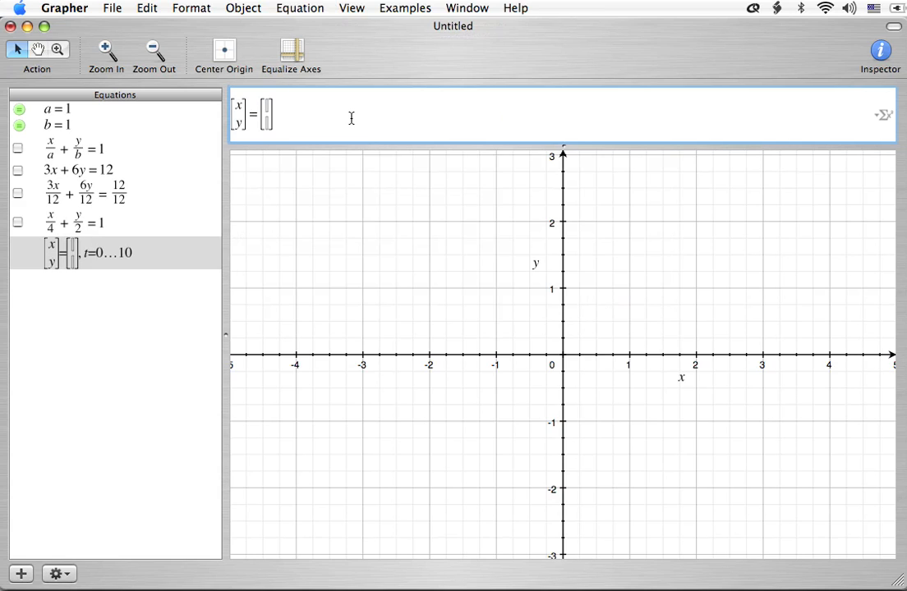
text(4 0)
key(Return)
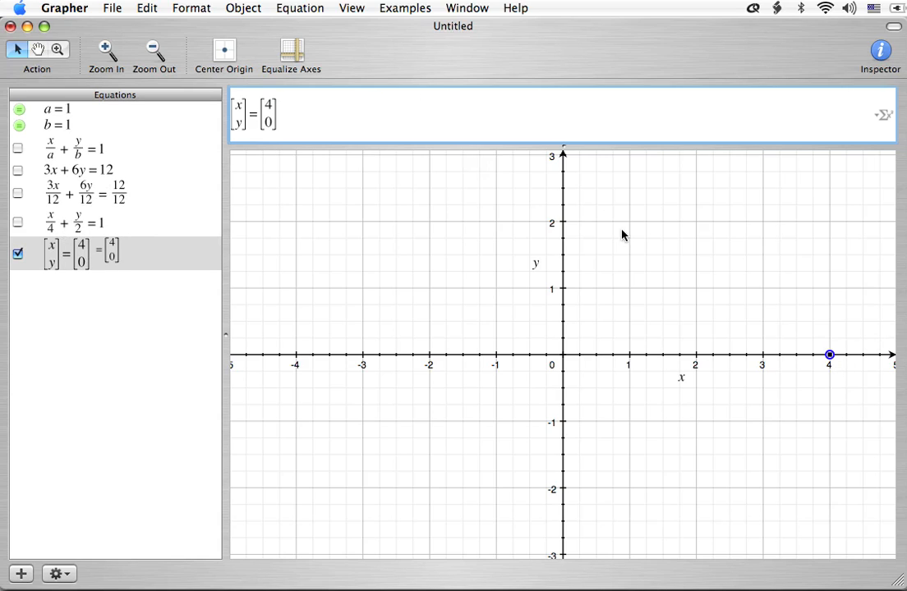
- Plot the point (0, 2) from a copy of the (4, 0) vector equation and show the graph of x/4 + y/2 = 1
drag(354, 112, 216, 103)
key(super+c)
key(alt+super+n)
key(BackSpace)
key(BackSpace)
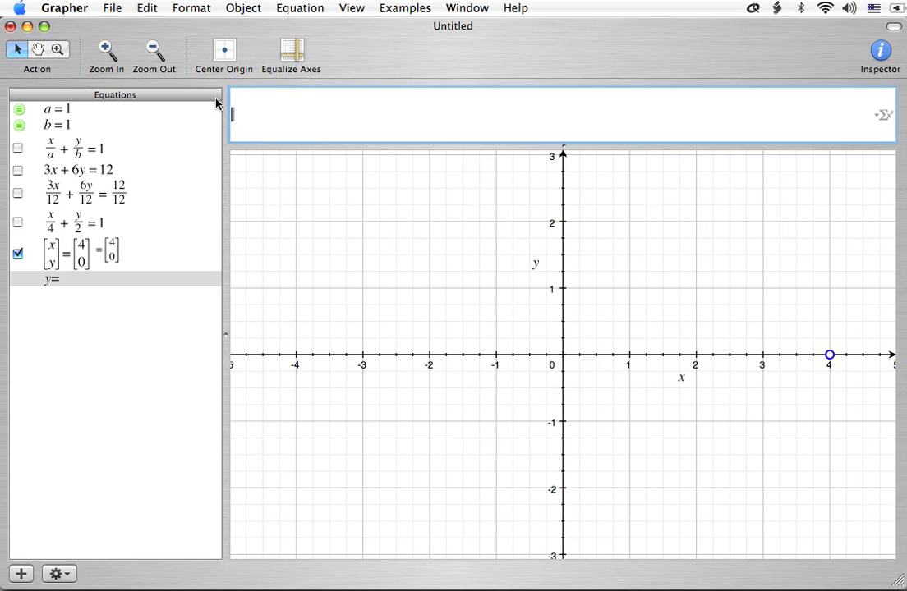
key(super+v)
key(BackSpace)
text(0)
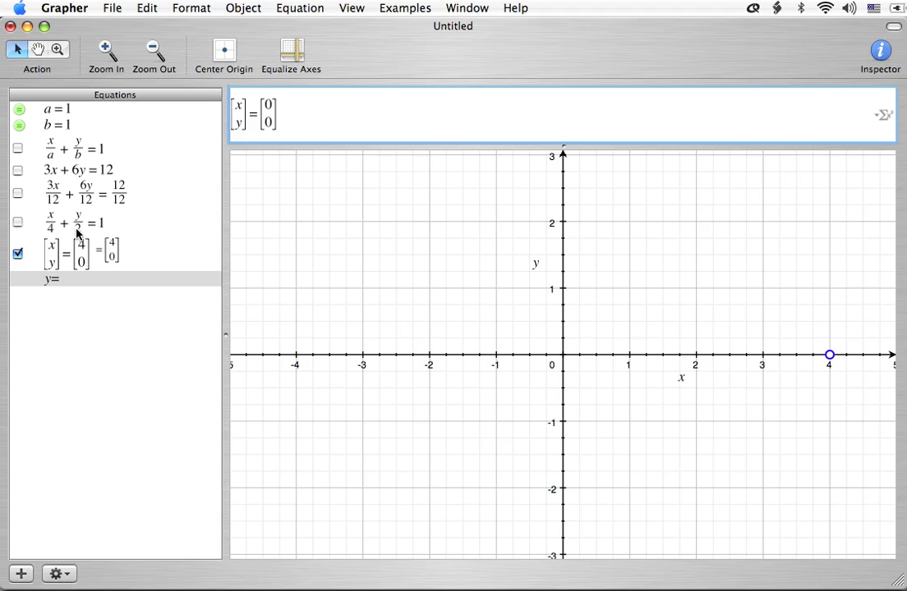
key(BackSpace)
text(2)
key(Return)
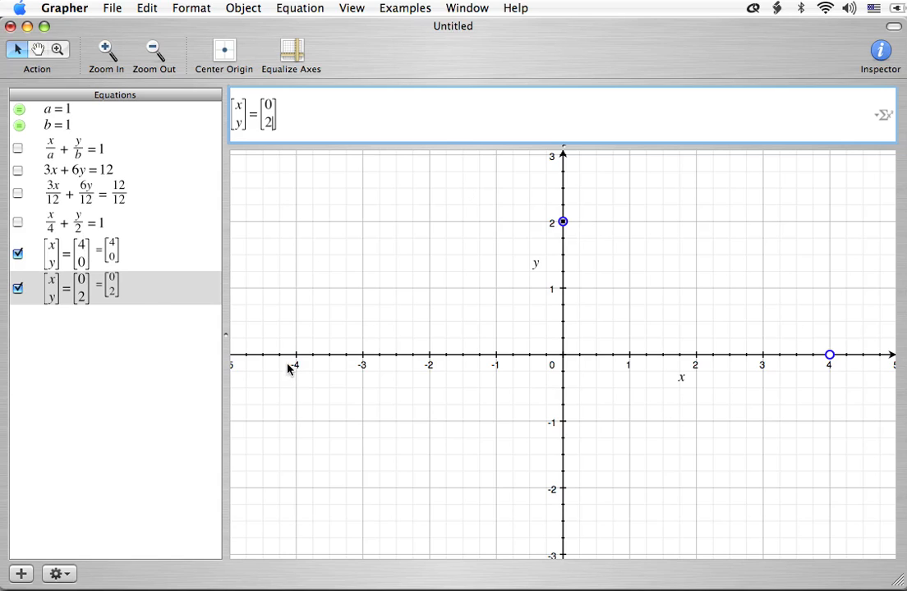
click(18, 222)
click(73, 364)
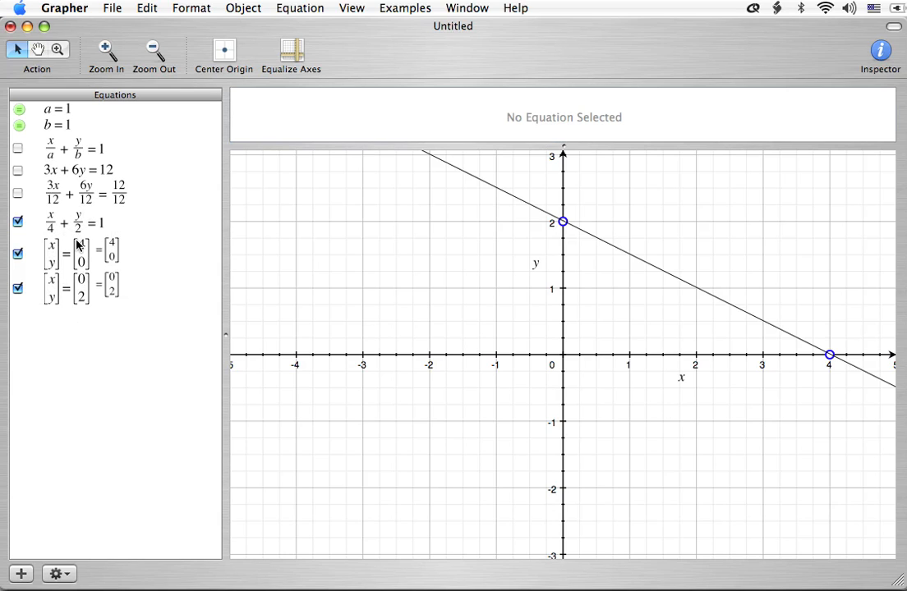
- Add and plot the equation 3x + 2y = 11
click(256, 126)
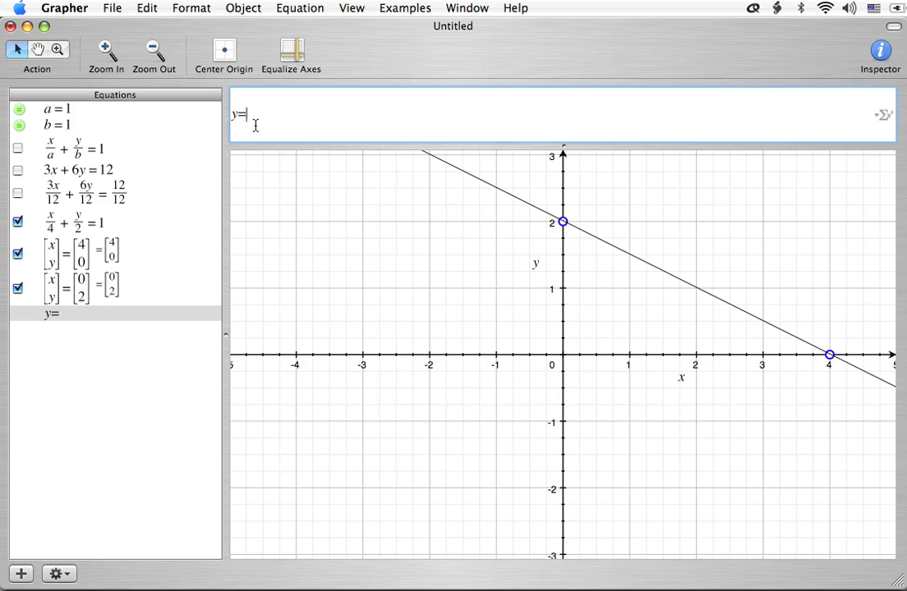
key(BackSpace)
key(BackSpace)
text(3x + 2y )
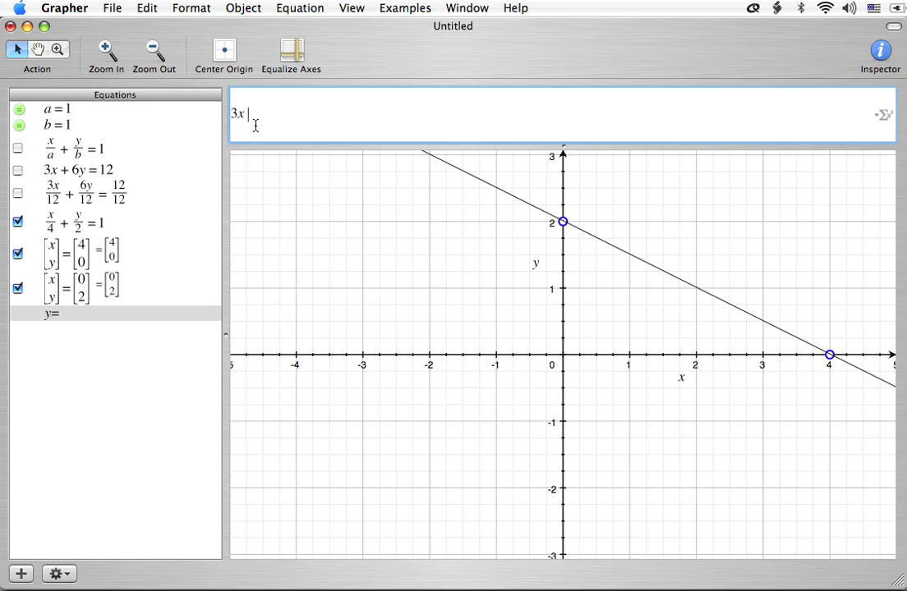
text(= 11)
key(Return)
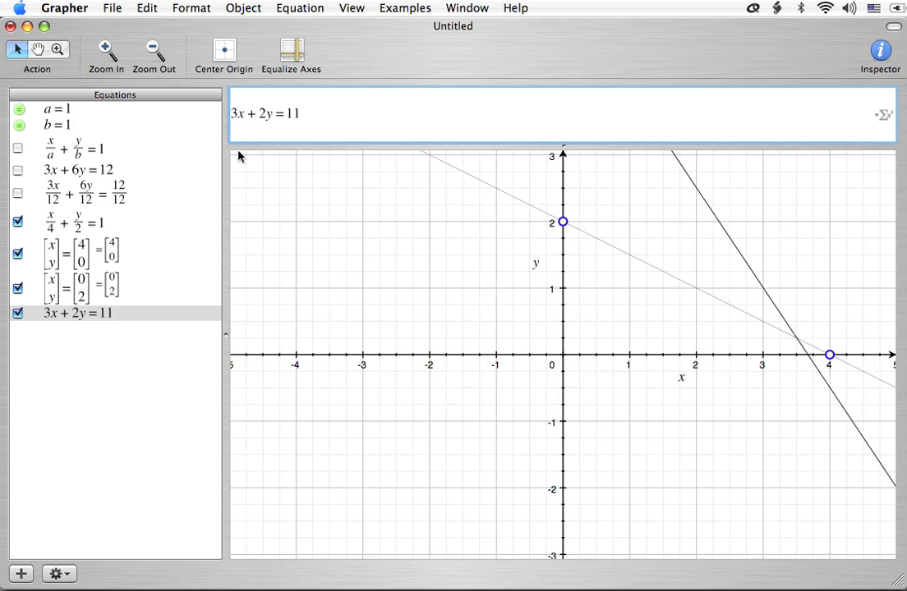
- Set the right-hand constant of the 3x + 2y equation to 5
click(37, 49)
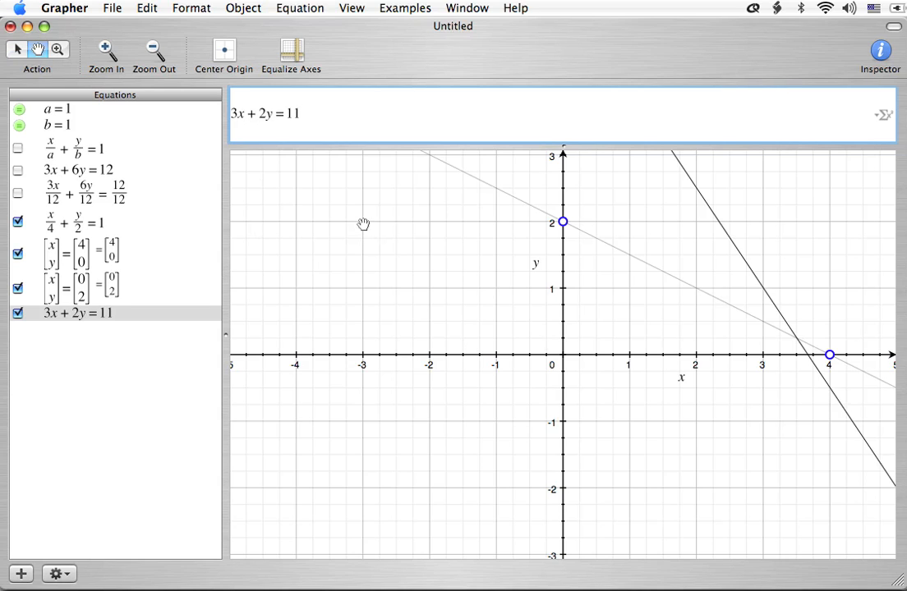
key(BackSpace)
key(BackSpace)
text(5)
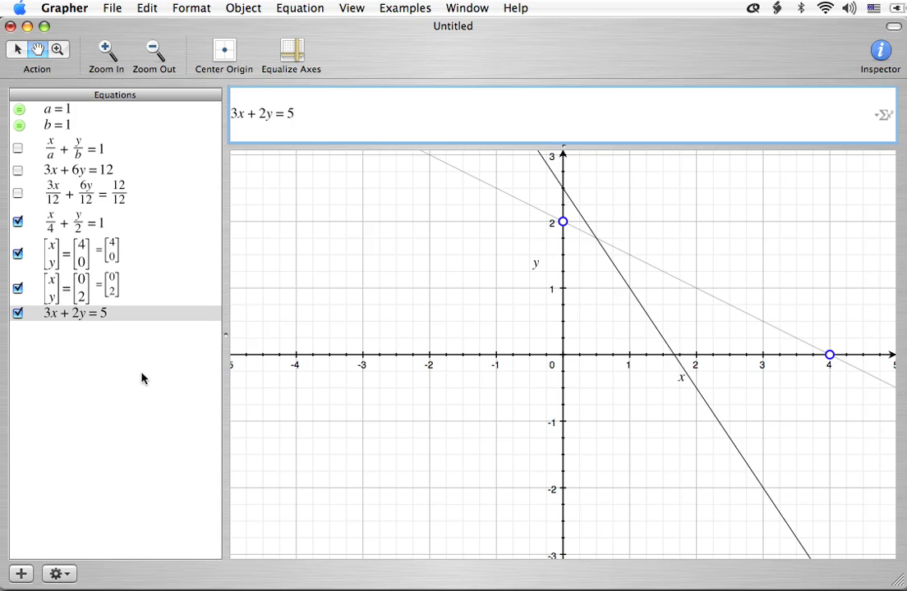
- Add and plot the equation 3x/5 + 2y/5 = 5/5 with stacked fractions
key(alt+super+n)
key(BackSpace)
key(BackSpace)
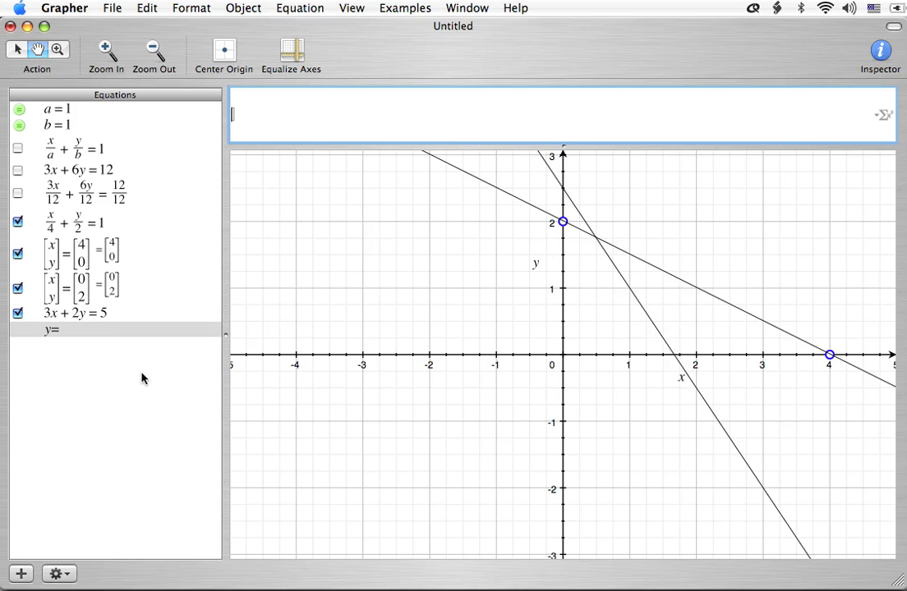
text(3x/5)
key(Right)
text(+ 2y/5)
key(Right)
text(=5/5)
key(Return)
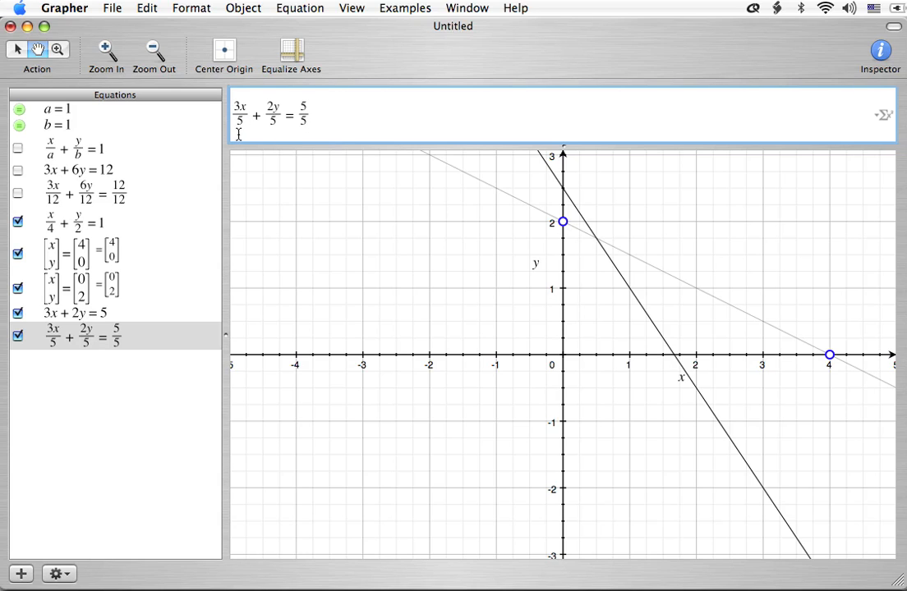
- Add and plot the intercept form x/(5/3) + y/(5/2) = 1 with nested stacked fractions
key(super+alt+n)
text(x)
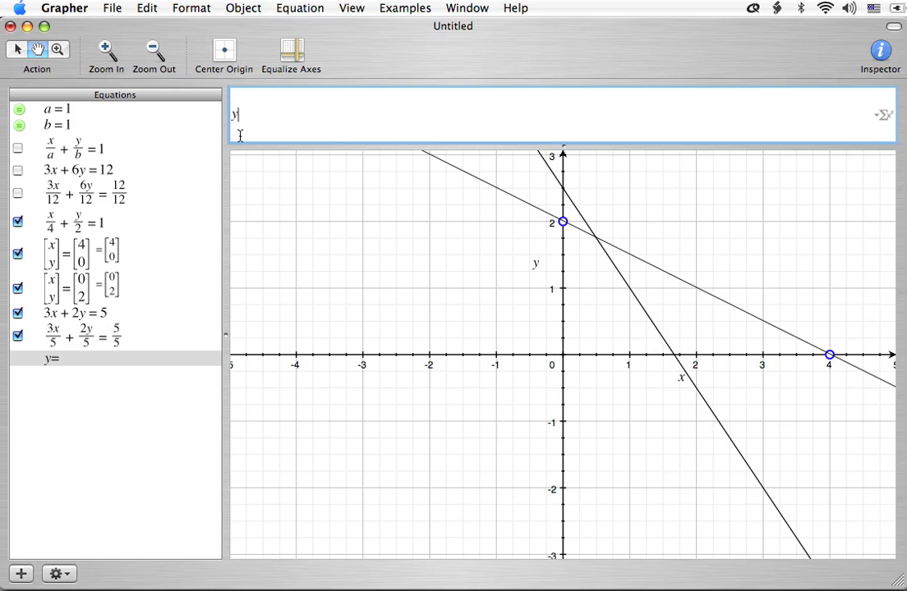
text(/5/3 + y/5/2 = 1)
key(Return)
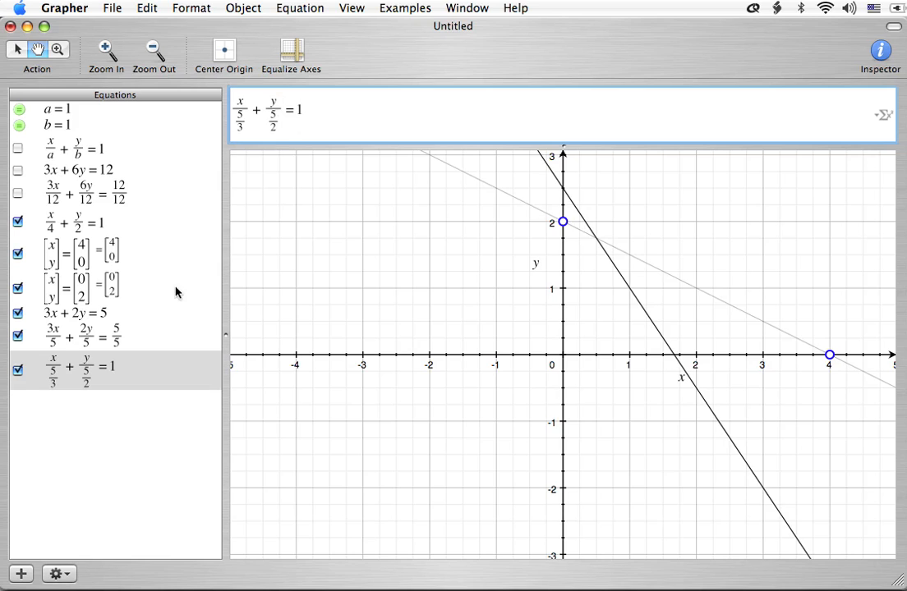
- Hide the graphs of 3x + 2y = 5, its version divided by 5, and its intercept form
click(18, 337)
click(18, 314)
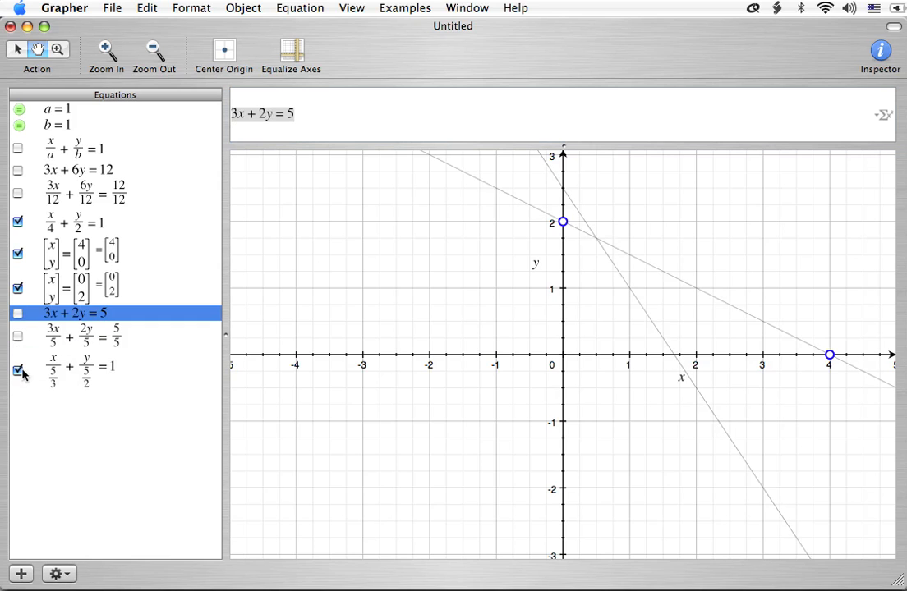
click(17, 370)
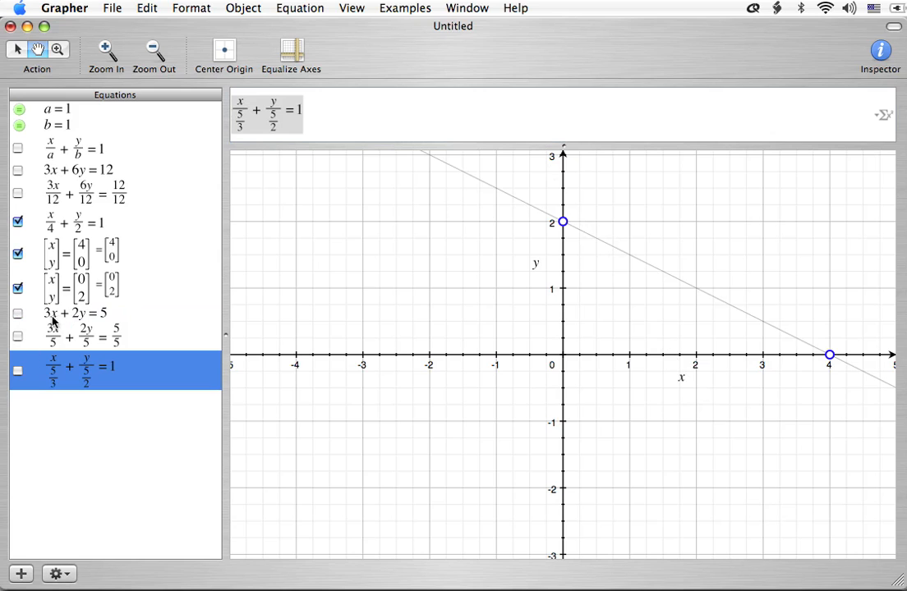
- Plot the x-intercept point (5/3, 0) as a new vector equation based on a copy of the (4, 0) point
click(73, 253)
click(314, 117)
drag(313, 117, 176, 108)
key(super+alt+n)
key(BackSpace)
key(BackSpace)
key(super+v)
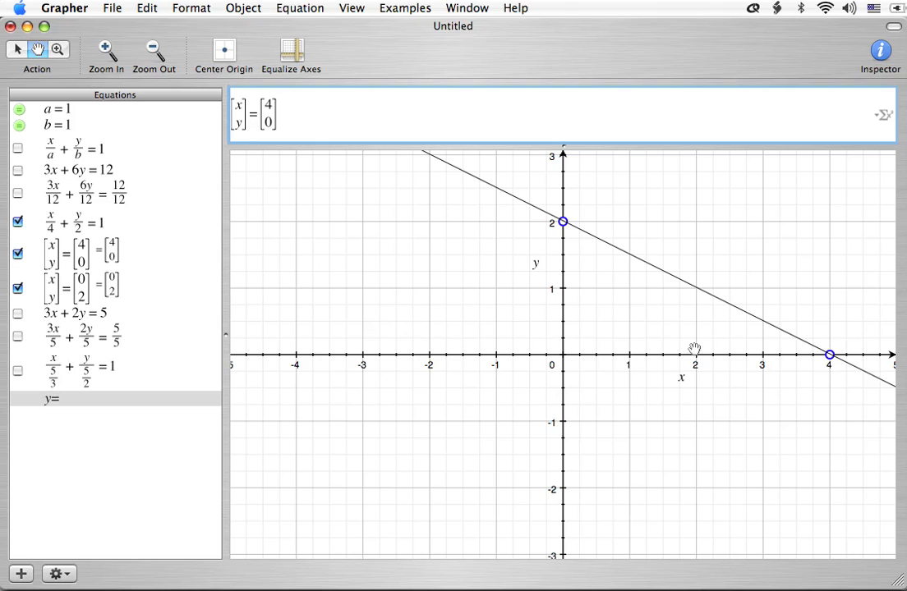
key(Left)
key(BackSpace)
text(5/3)
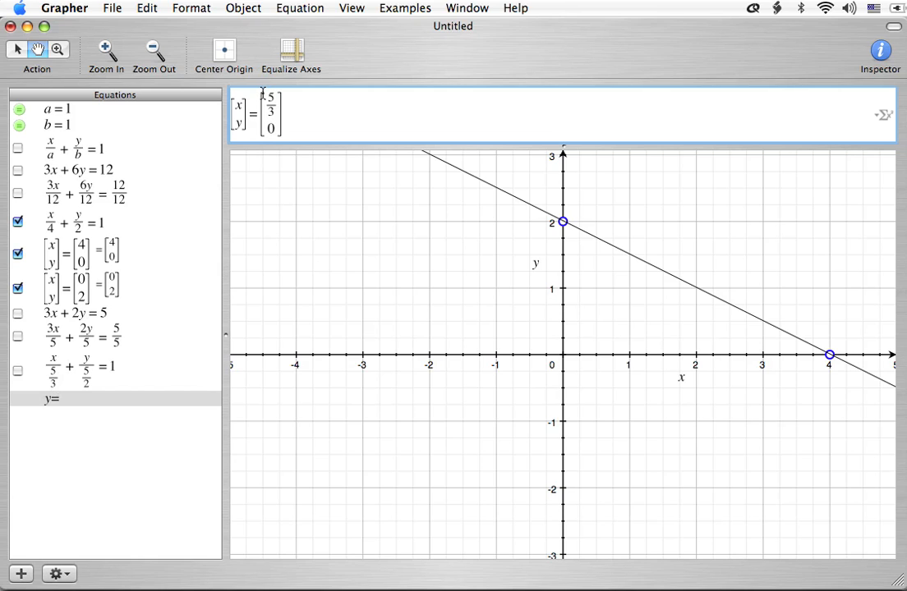
key(Return)
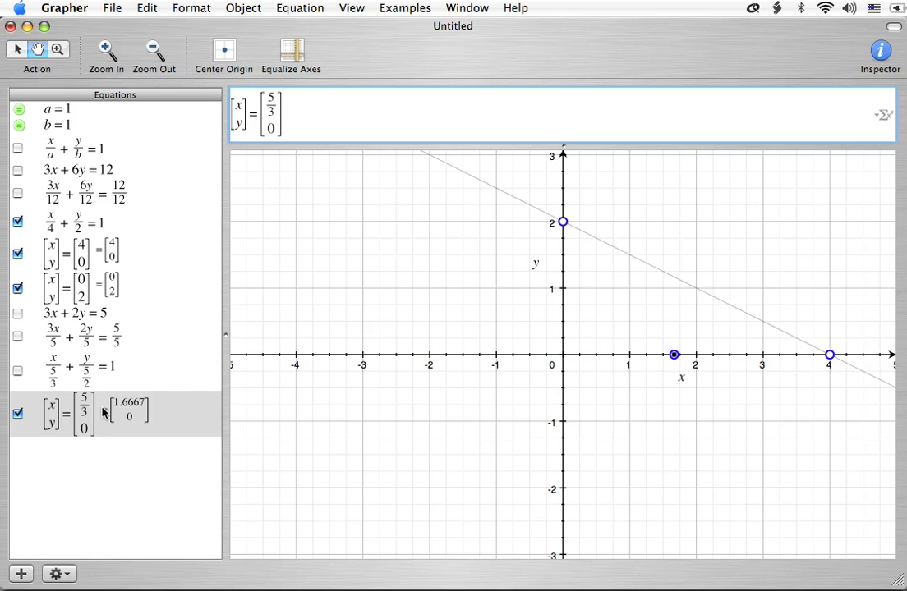
- Plot the y-intercept point (0, 5/2) as a new vector equation based on a copy of the (0, 2) point
click(85, 290)
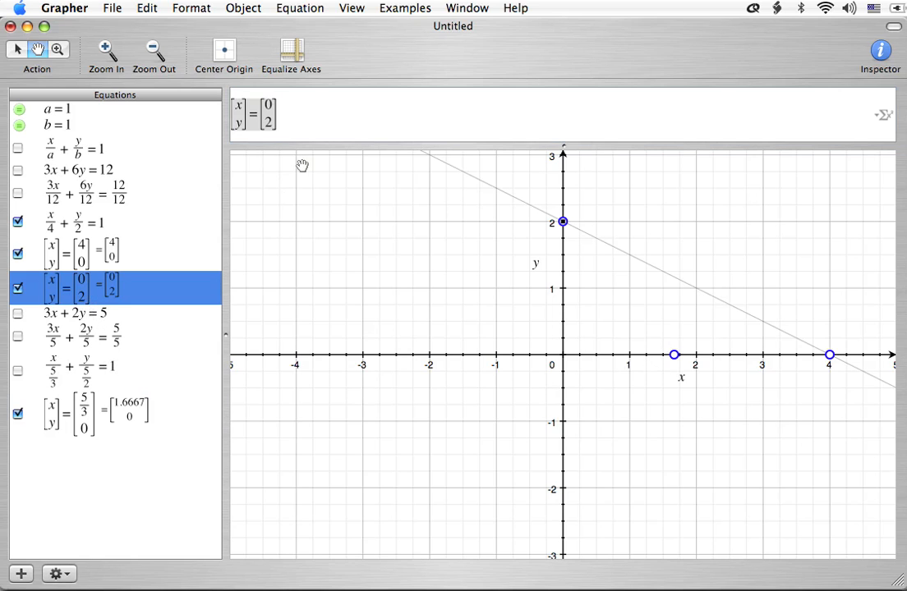
click(308, 113)
key(super+c)
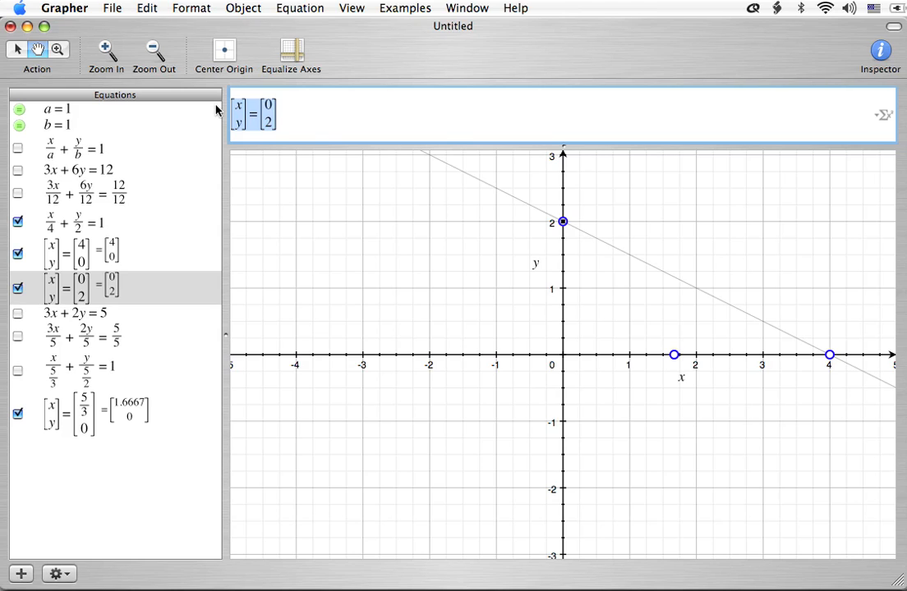
key(alt+super+n)
key(BackSpace)
key(BackSpace)
key(super+v)
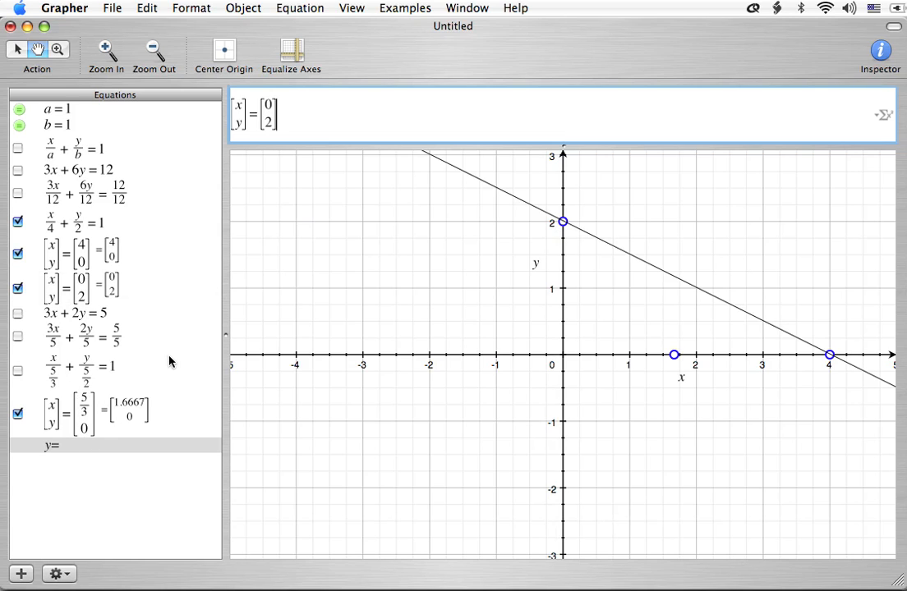
key(BackSpace)
text(5/2)
key(Return)
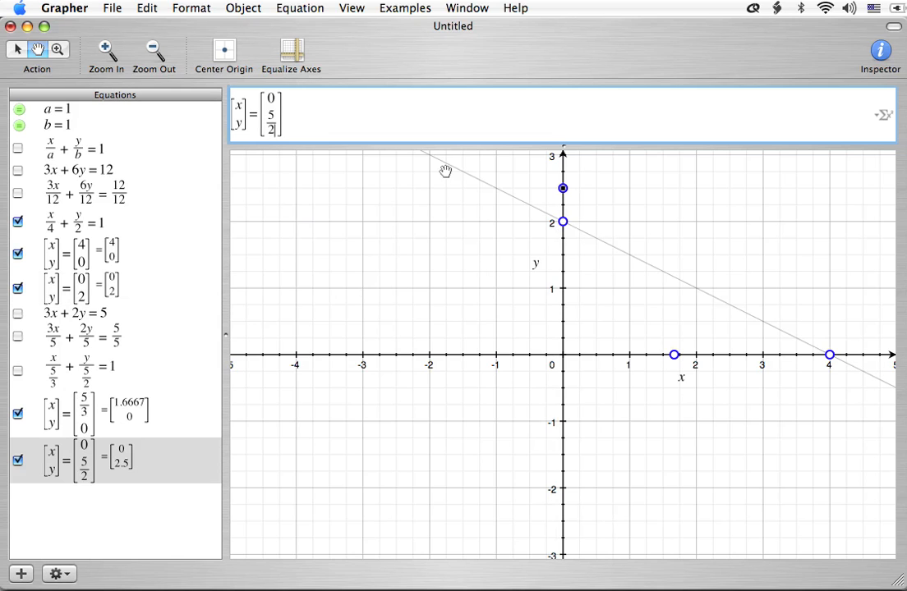
- Show the graph of the intercept form x/(5/3) + y/(5/2) = 1 and leave no equation selected
click(105, 534)
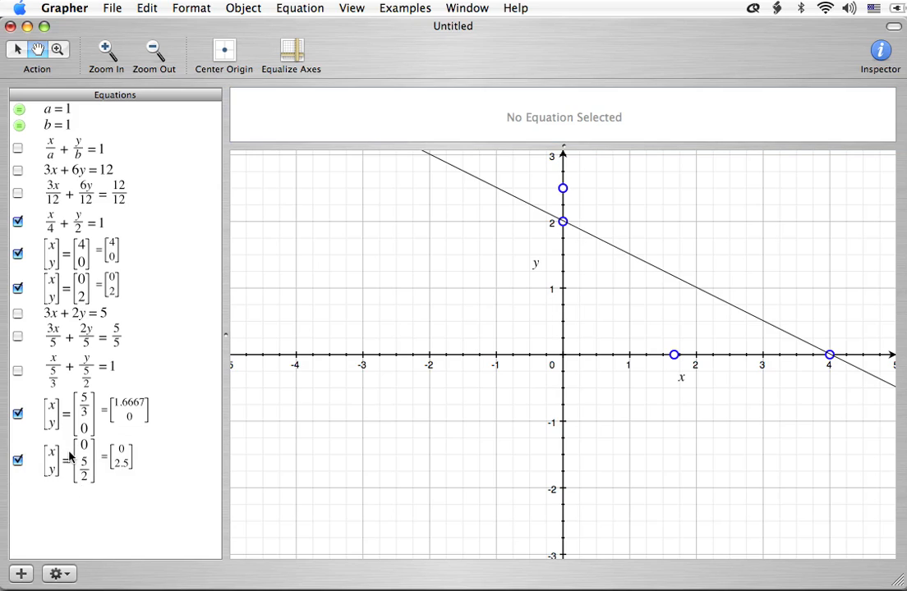
click(18, 374)
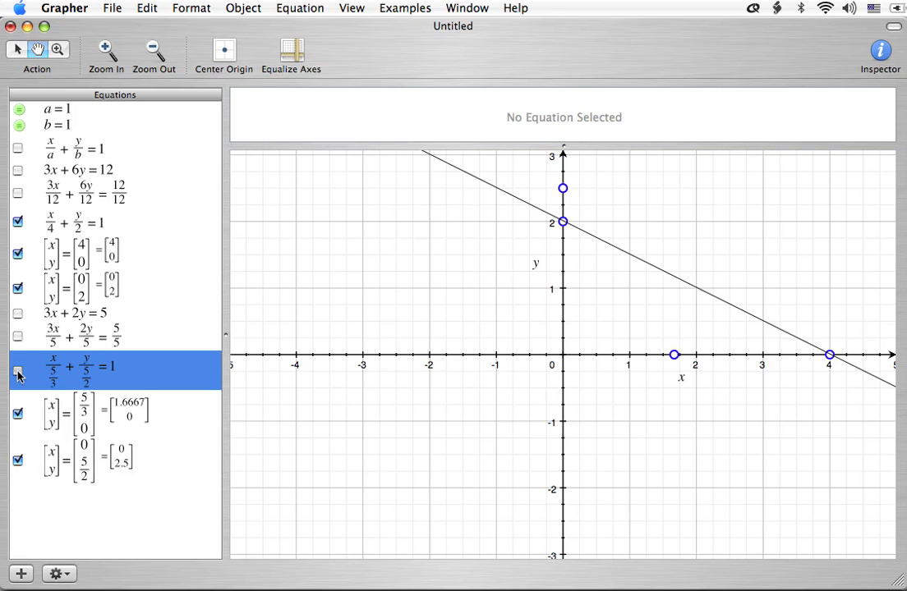
click(88, 521)
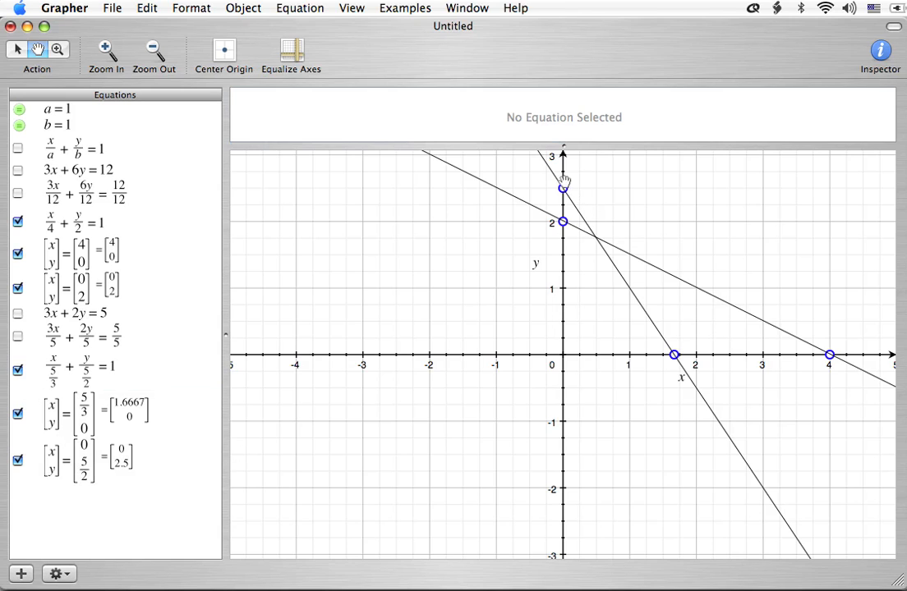
- Compare 3x + 2y = 5 with its intercept form x/(5/3) + y/(5/2) = 1, then review the general form x/a + y/b = 1
click(86, 313)
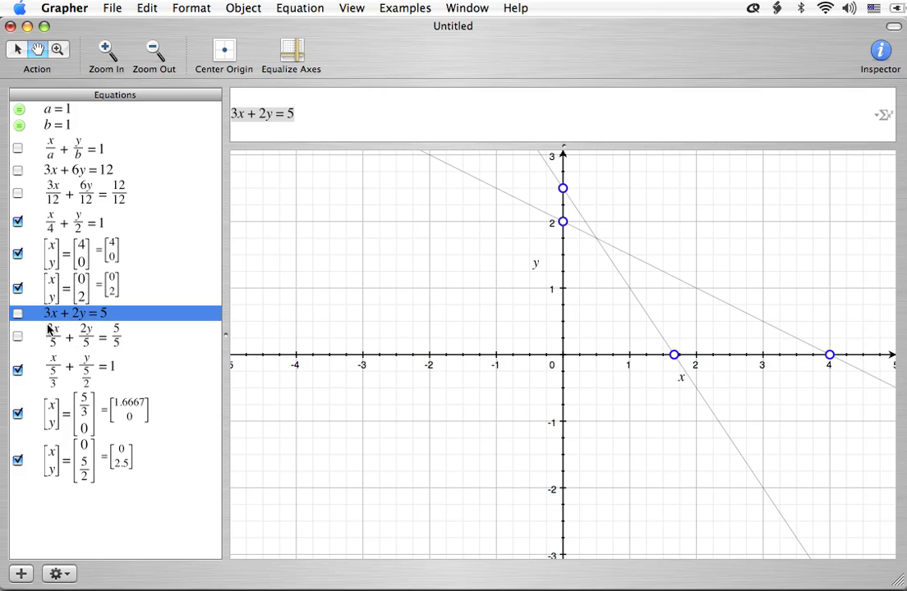
click(55, 366)
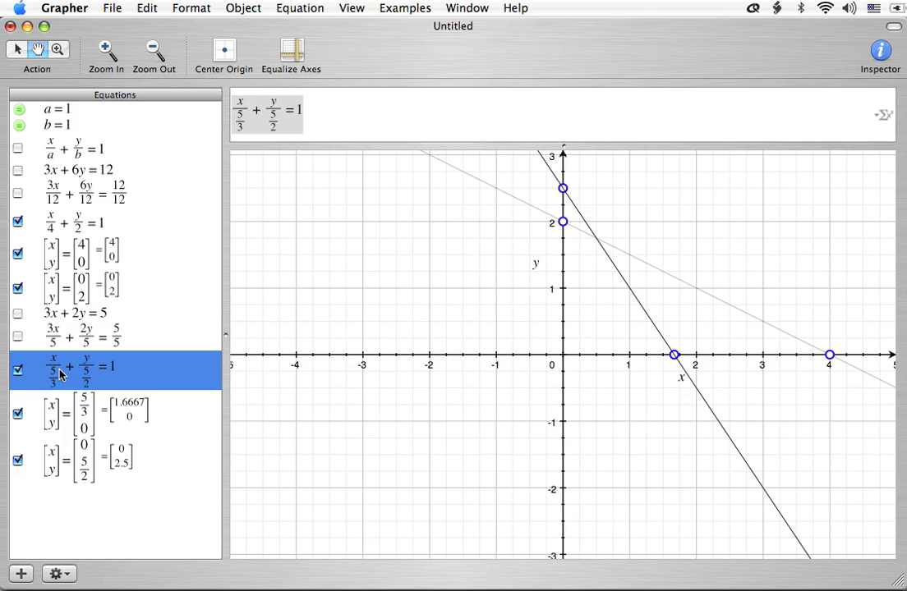
click(240, 112)
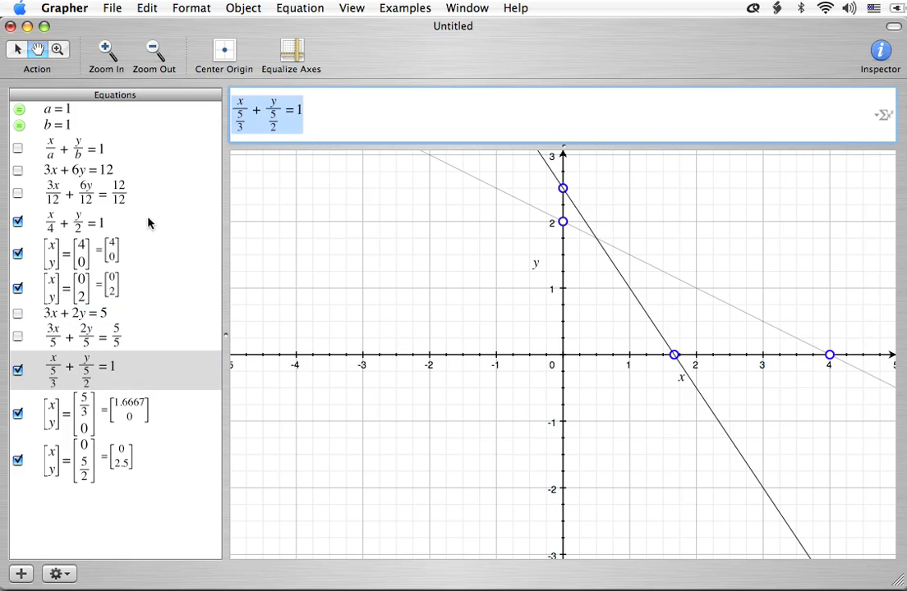
click(83, 314)
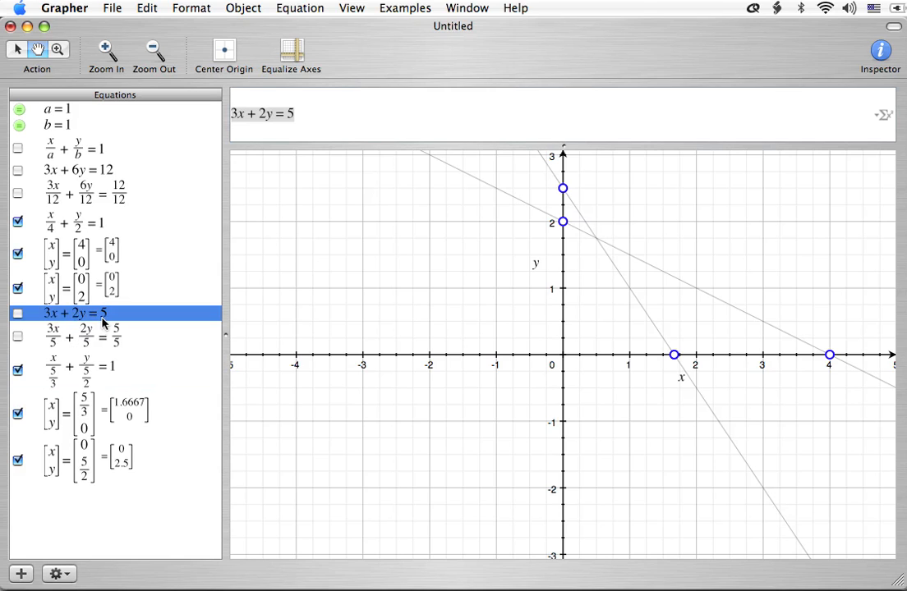
click(108, 370)
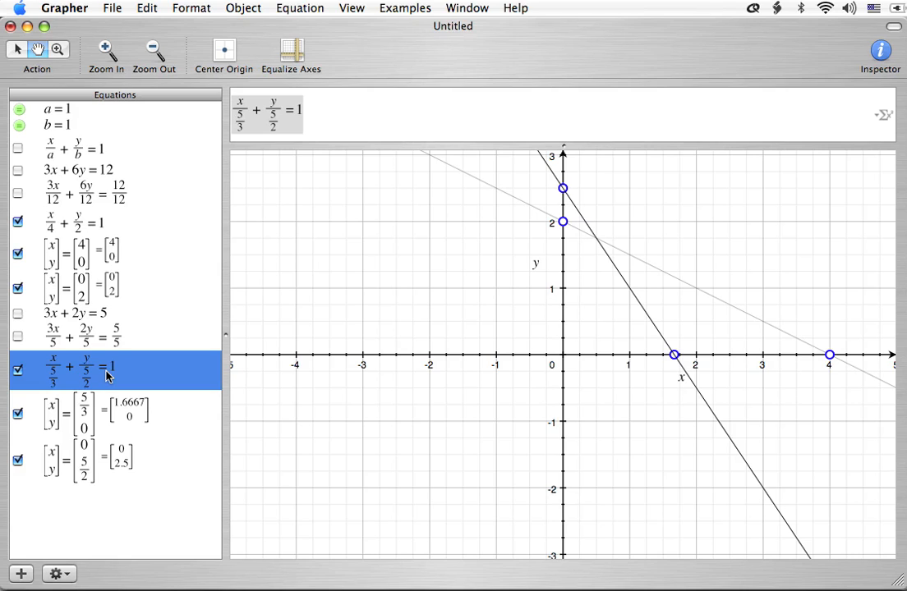
click(113, 495)
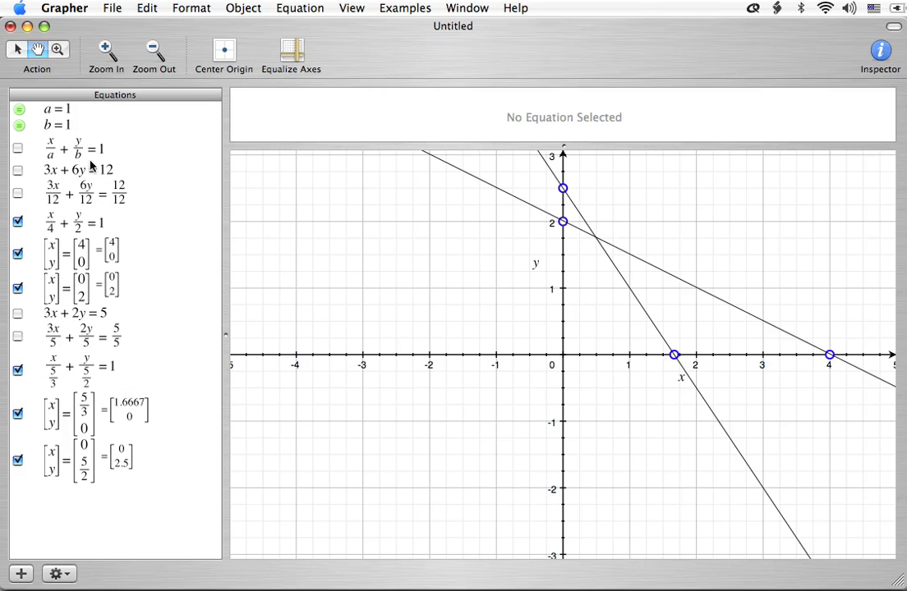
click(120, 151)
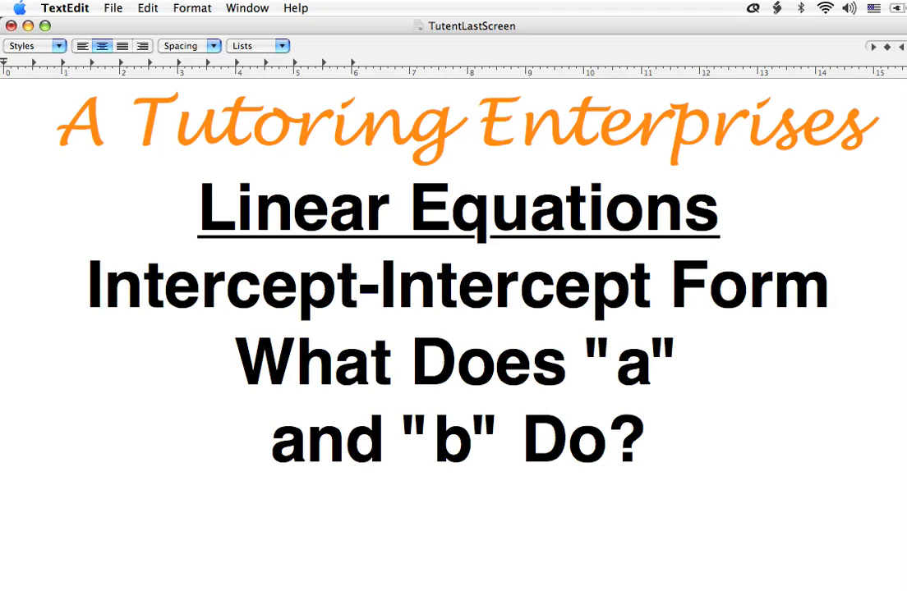
- Read through the TutentLastScreen document in TextEdit, from the lesson title past the contact details to the shareware note
scroll(453, 335, down, 10)
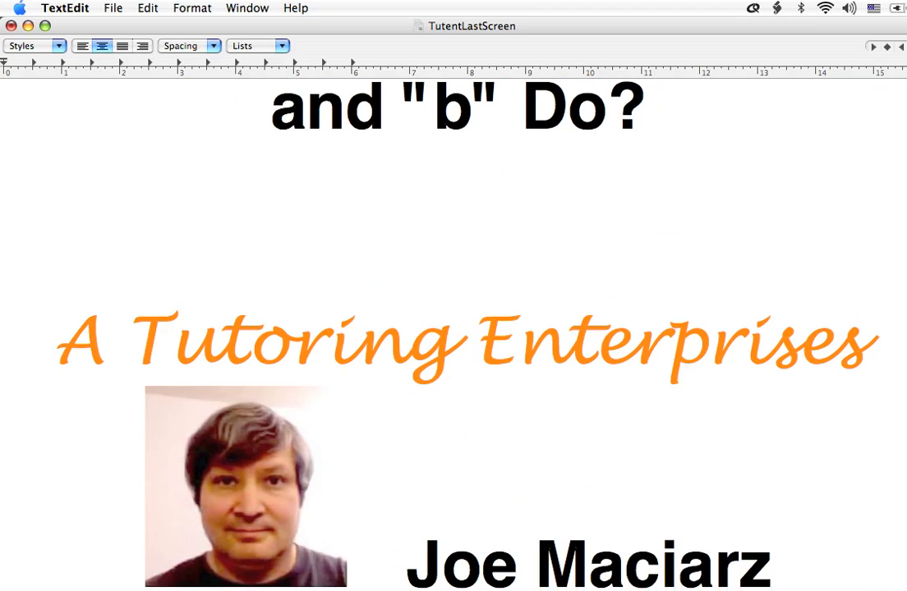
scroll(454, 336, down, 2)
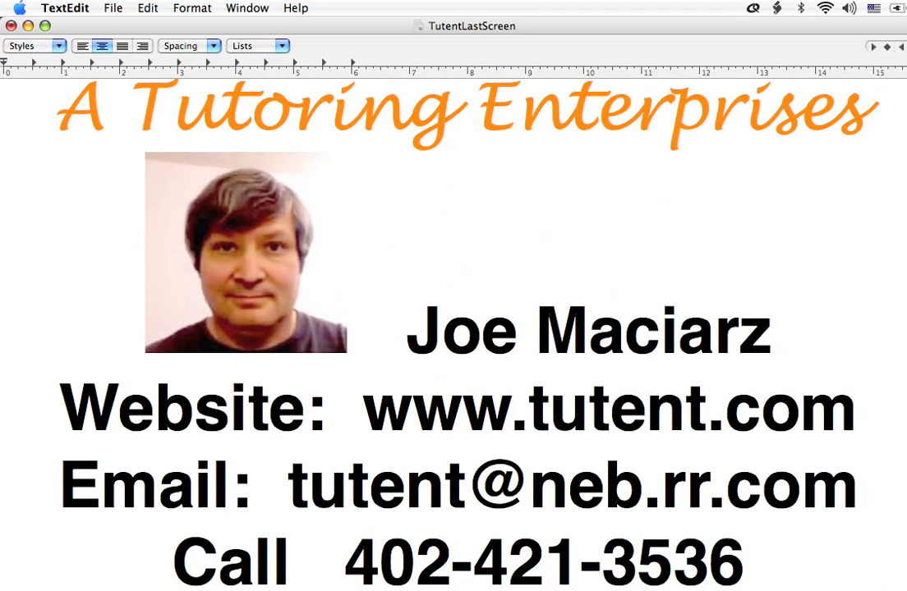
scroll(454, 335, up, 1)
scroll(453, 336, down, 1)
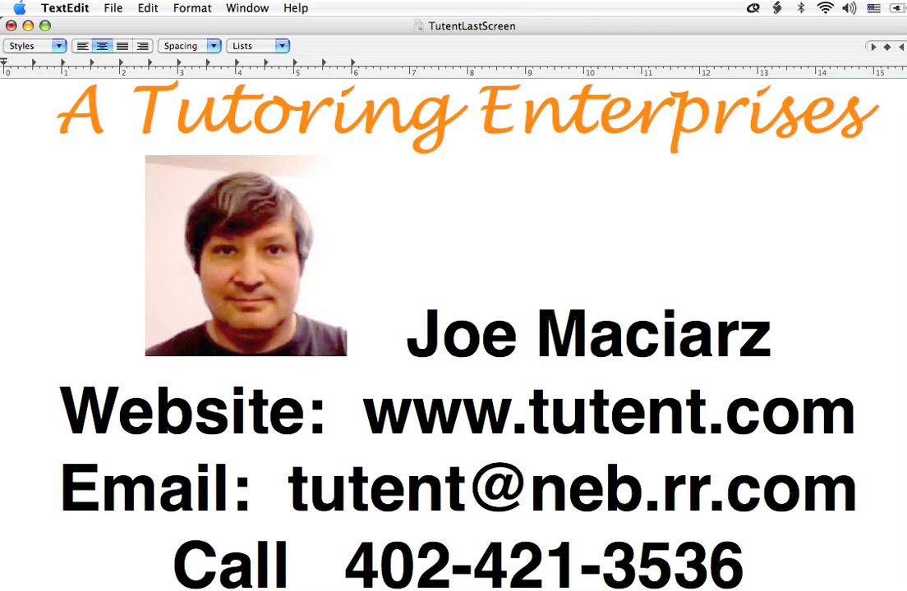
scroll(453, 328, down, 10)
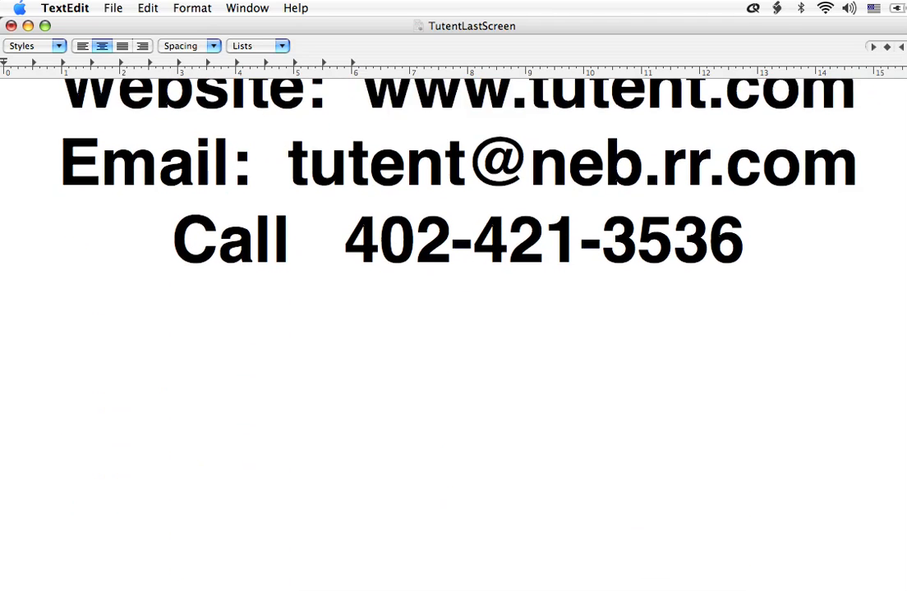
scroll(453, 328, down, 10)
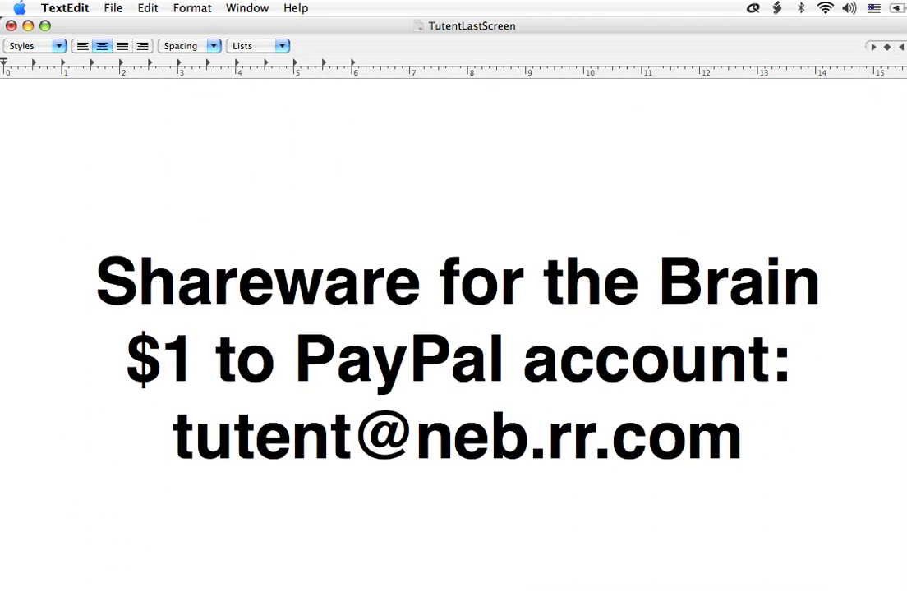
scroll(453, 328, down, 2)
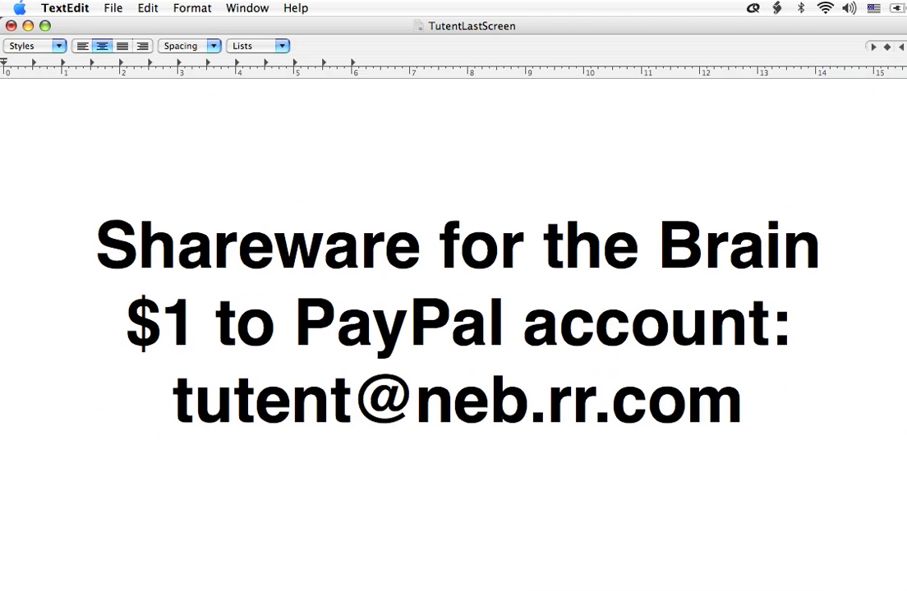